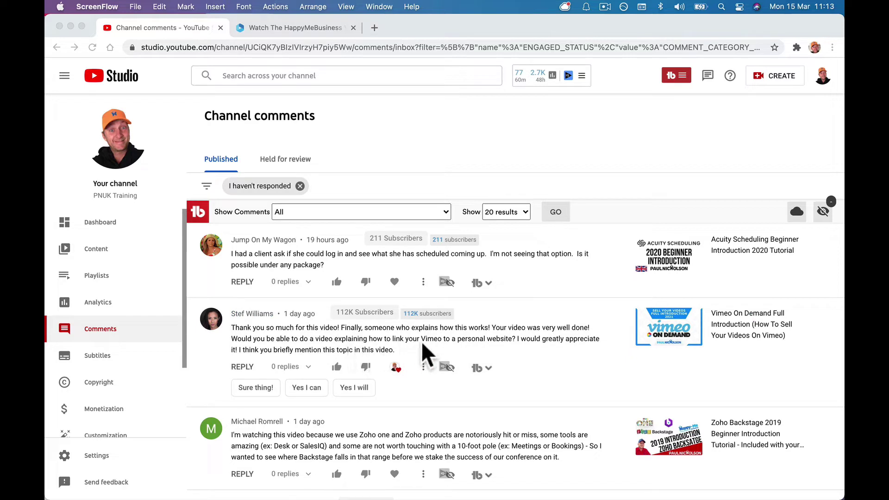
Switch to the Chrome tab showing The HappyMeBusiness Vimeo On Demand tutorial
click(293, 30)
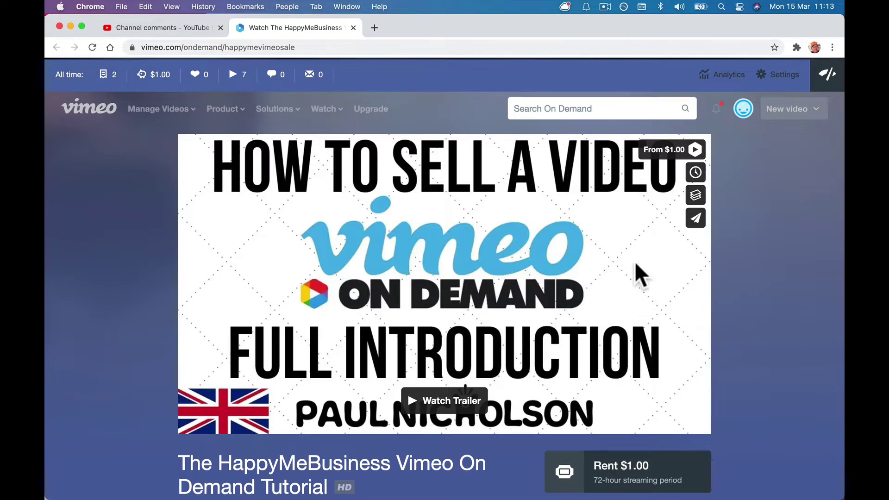
Open the tutorial's embed options and toggle Autoplay and Loop on, then back off
click(695, 226)
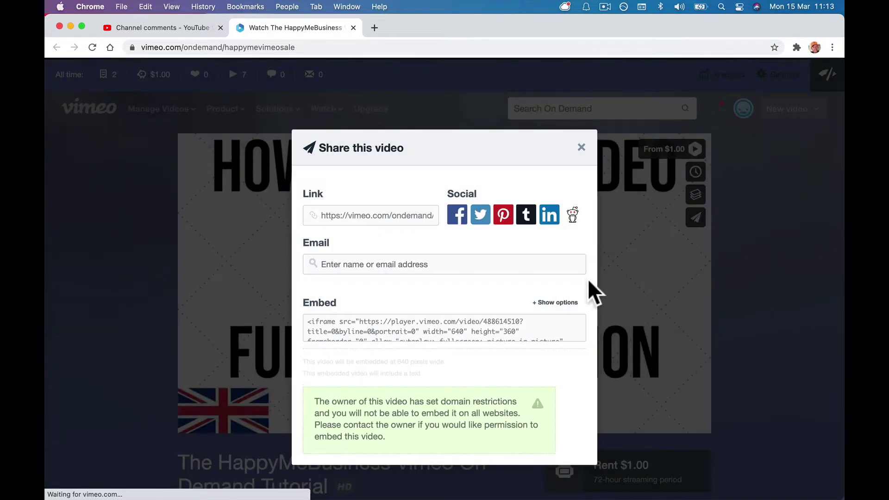
scroll(481, 328, down, 3)
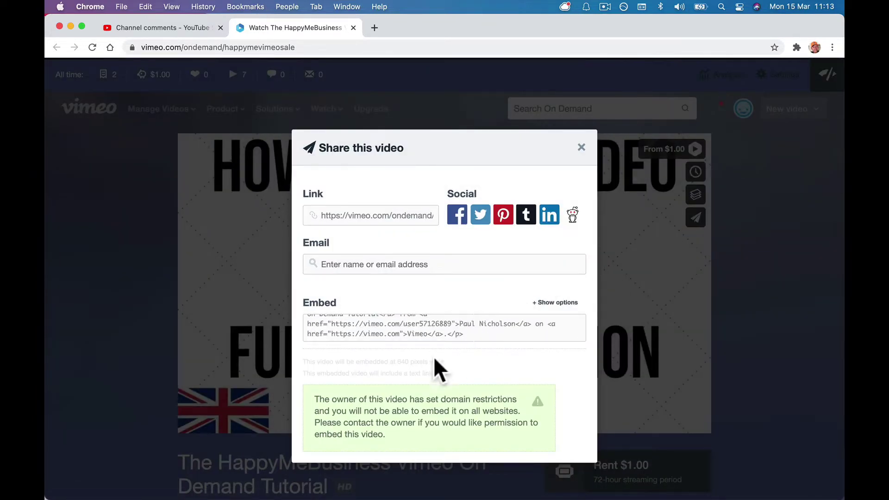
click(452, 327)
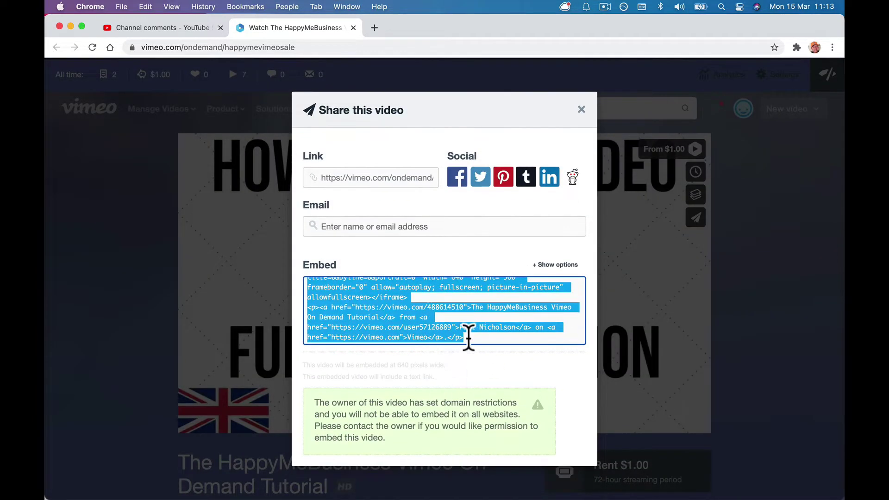
click(558, 265)
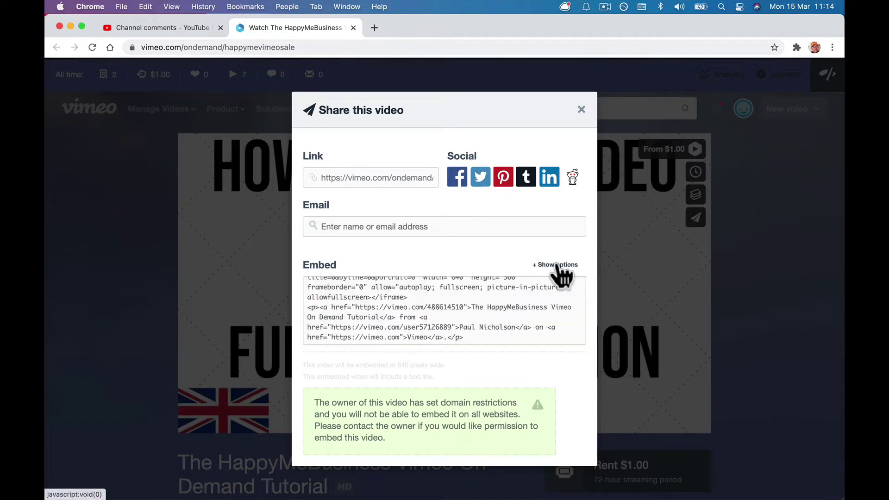
scroll(494, 304, down, 5)
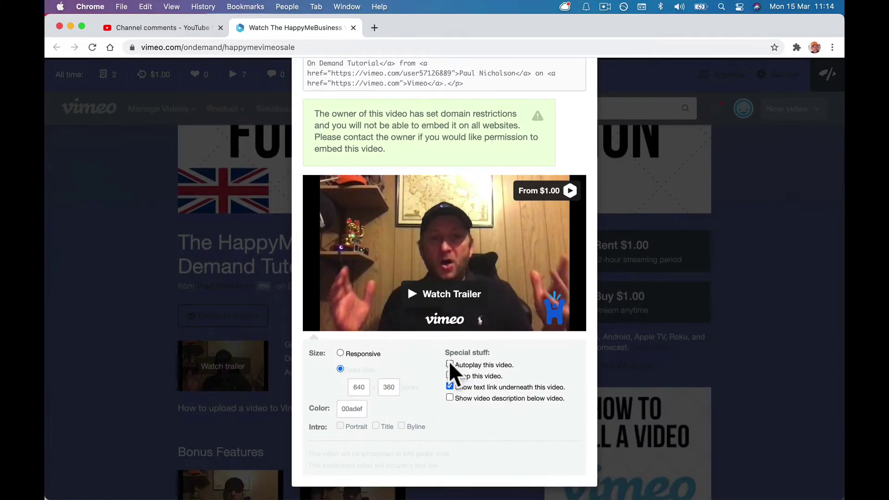
click(450, 364)
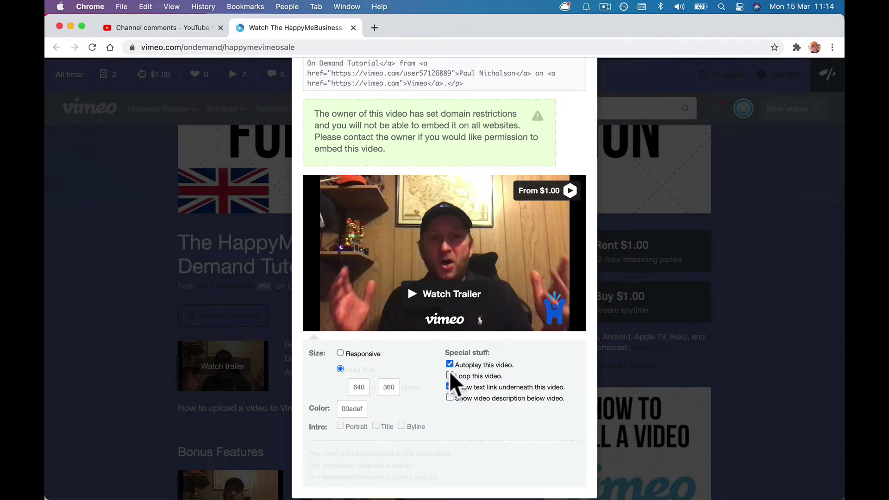
click(449, 375)
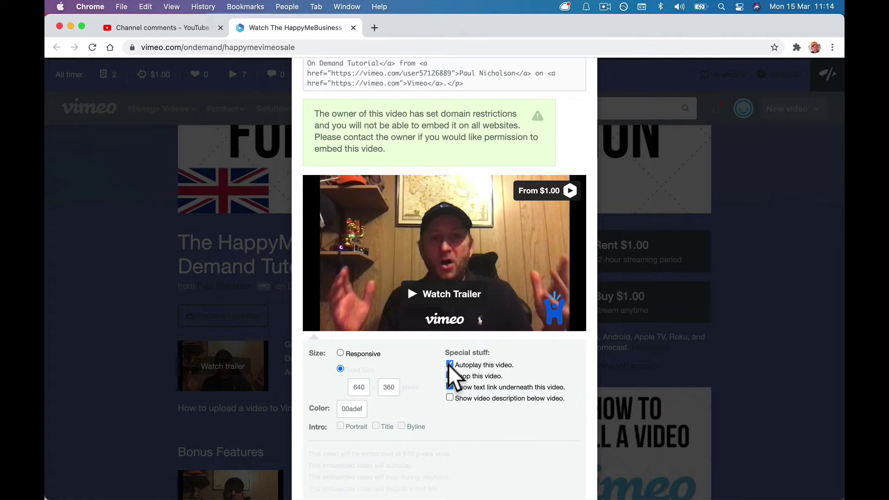
click(449, 365)
click(449, 374)
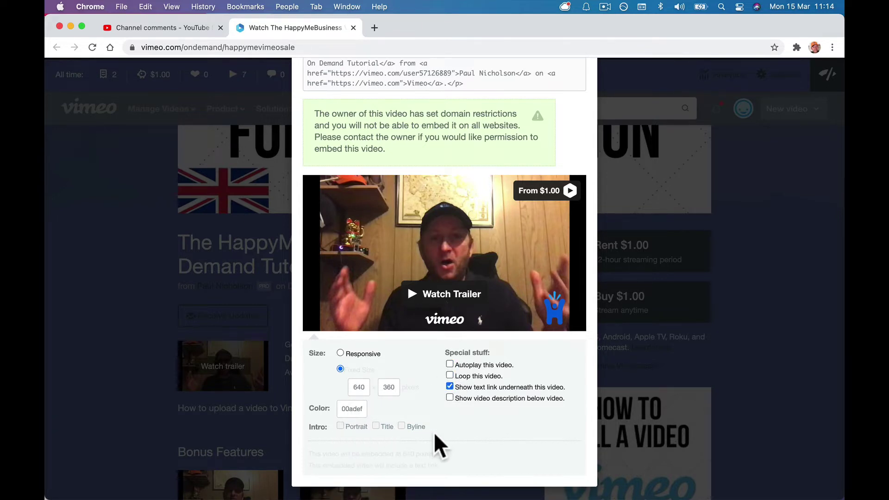
Select the full iframe embed code and copy it to the clipboard
scroll(435, 444, down, 2)
scroll(434, 444, up, 3)
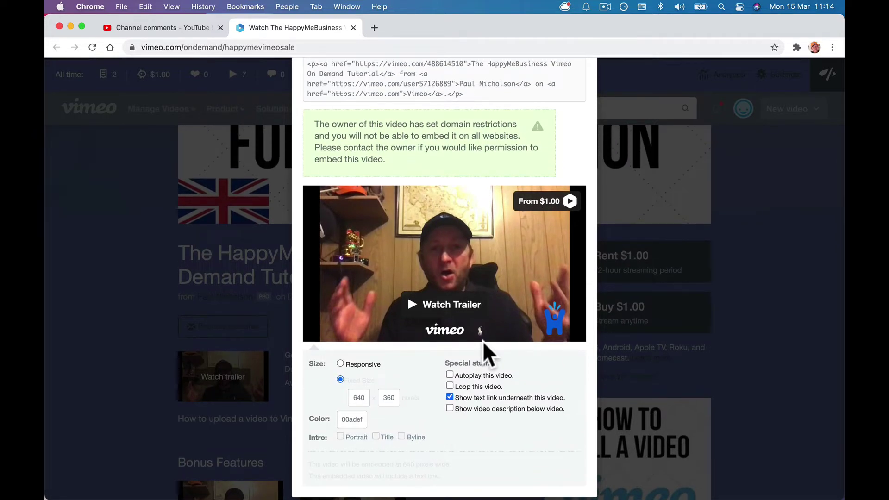
scroll(482, 246, up, 3)
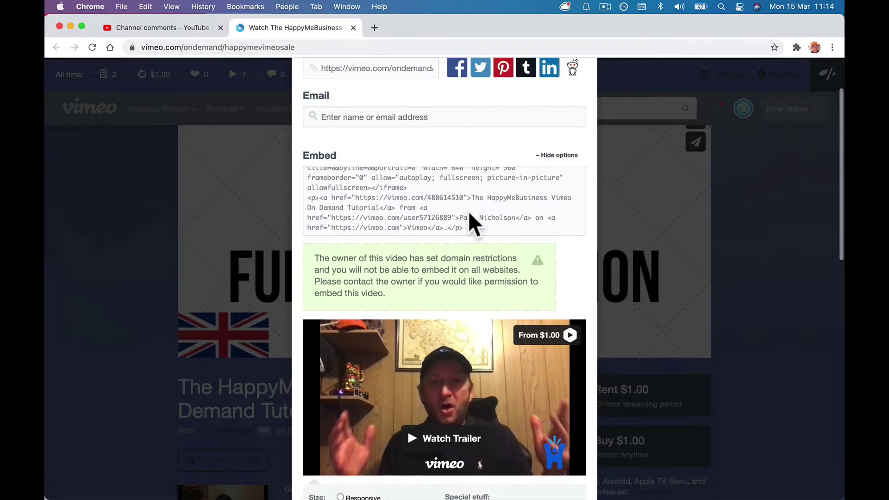
triple_click(449, 181)
scroll(448, 181, up, 2)
click(449, 181)
scroll(452, 280, down, 2)
scroll(452, 279, down, 1)
click(424, 347)
scroll(425, 347, up, 2)
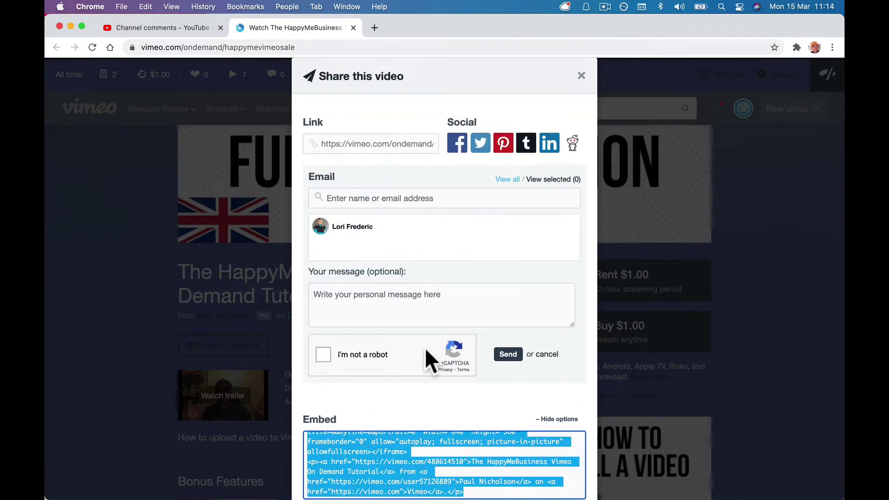
scroll(425, 347, down, 3)
key(super+c)
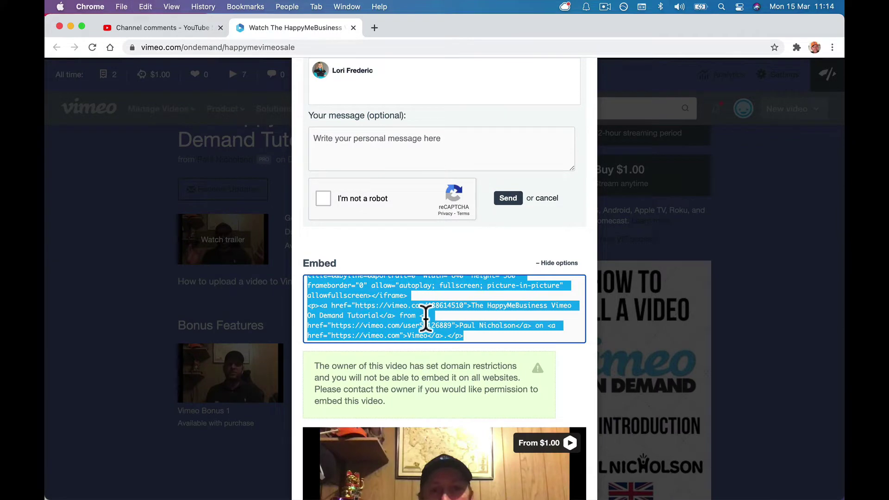
Load pnuk.com in a new tab and start a new WordPress page
click(376, 32)
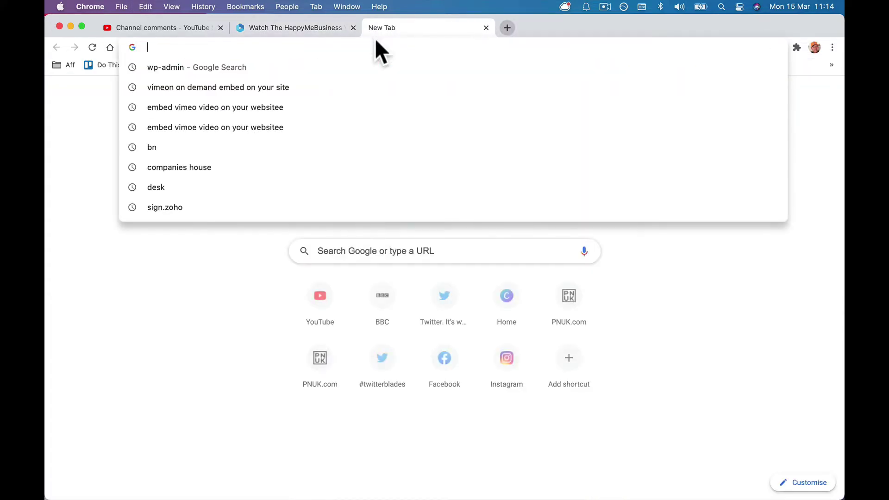
text(pnuk.co)
key(Return)
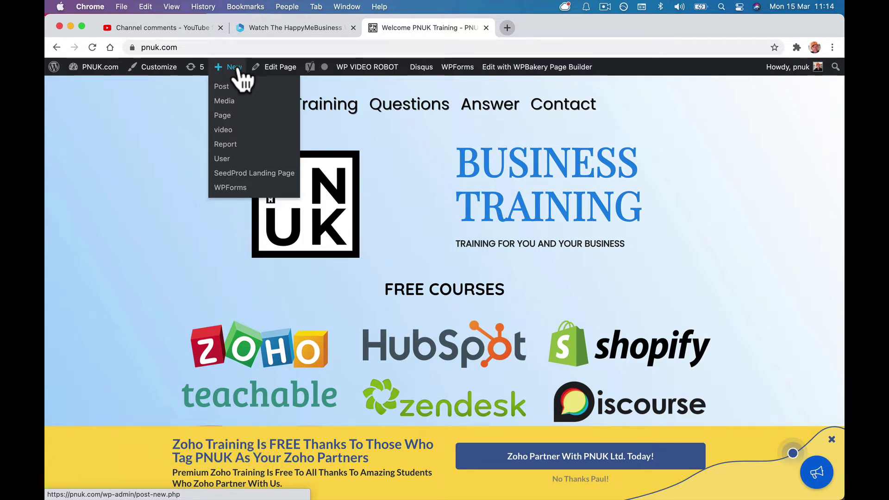
click(224, 116)
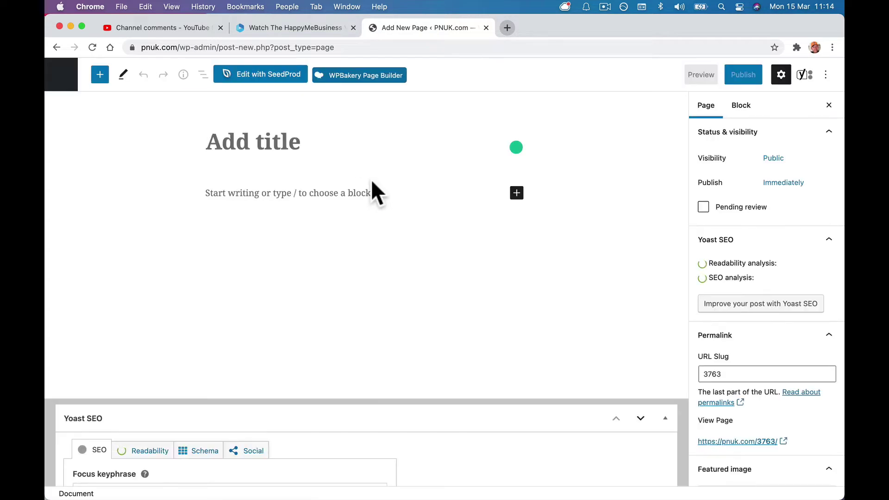
Title the new page 'Vimeo Video Sales Page'
text(Vimoe)
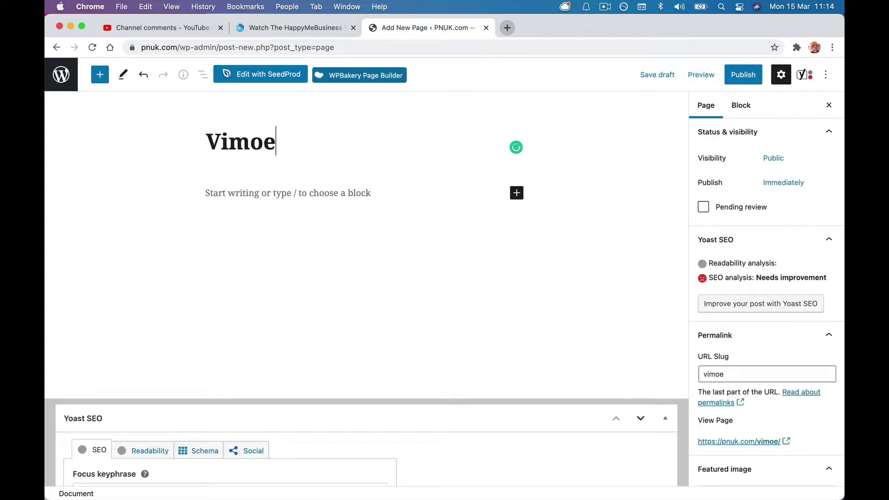
key(BackSpace)
key(BackSpace)
text(eo Vi)
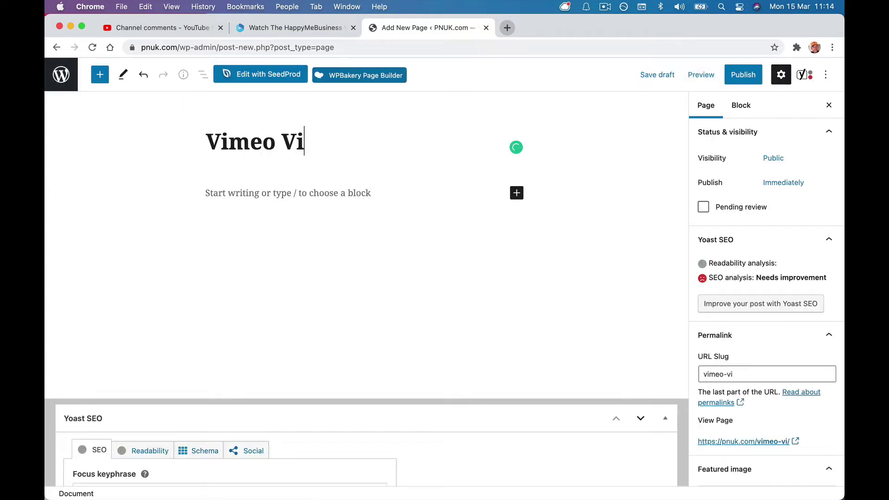
text(deo Sales P{a)
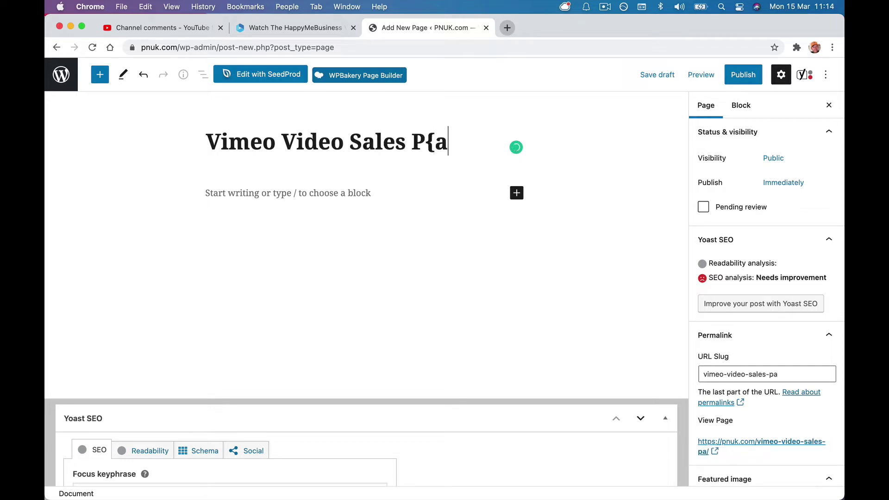
key(BackSpace)
key(BackSpace)
text(age)
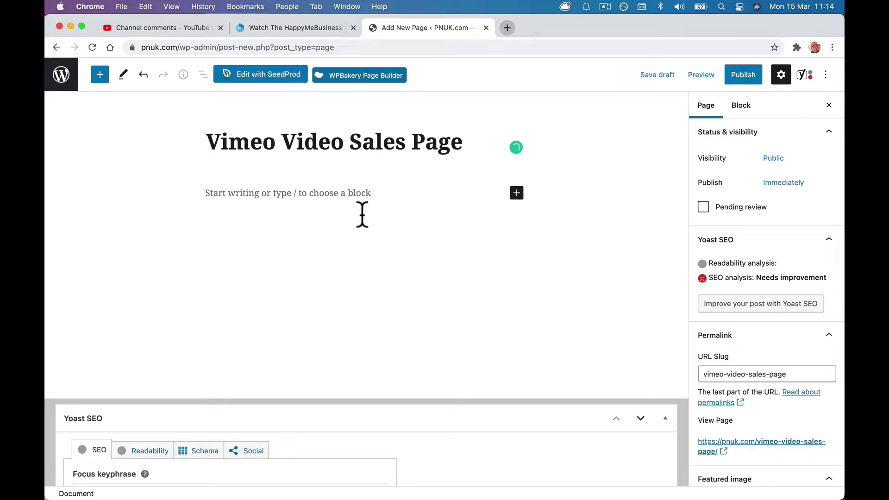
Add a Custom HTML block with the pasted Vimeo embed code and publish the page
click(363, 194)
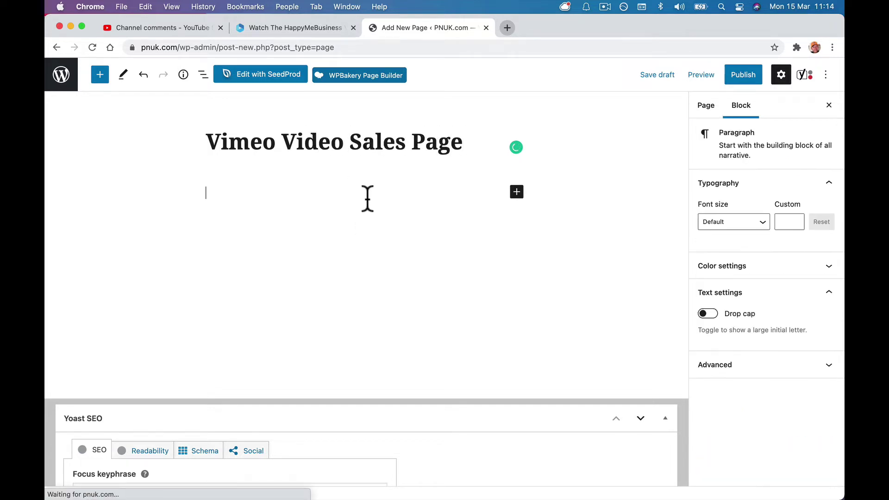
click(517, 194)
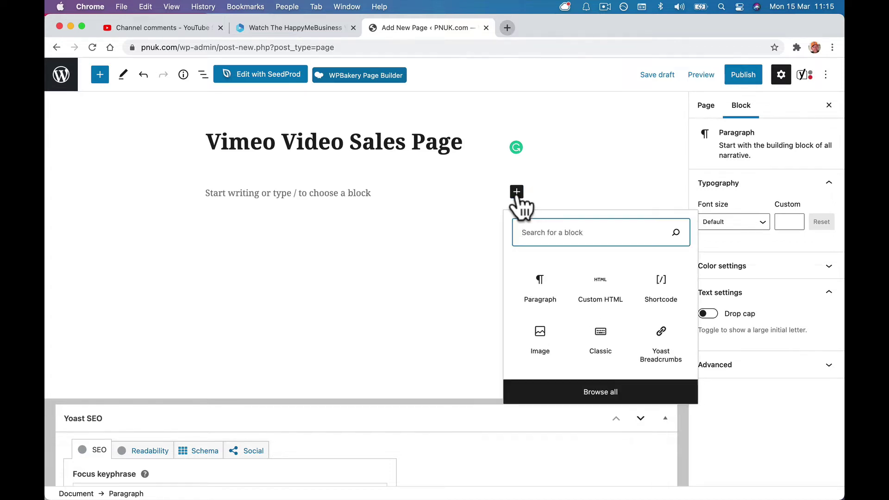
text(h)
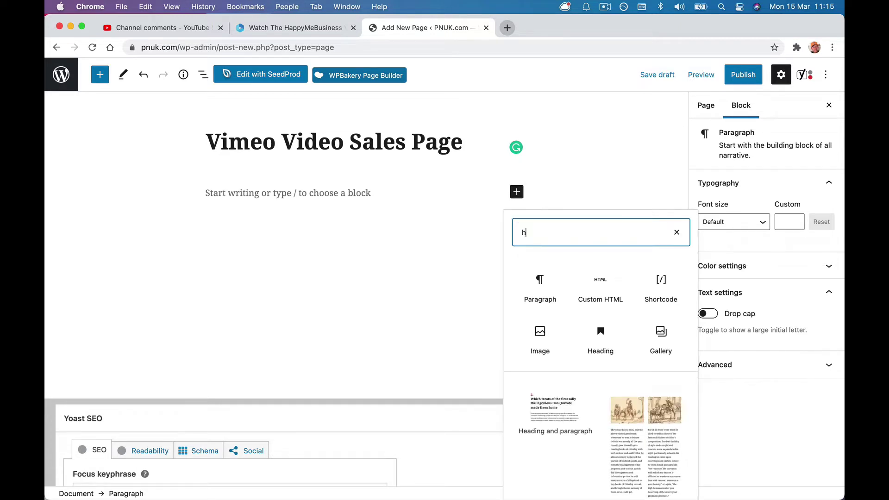
text(tml)
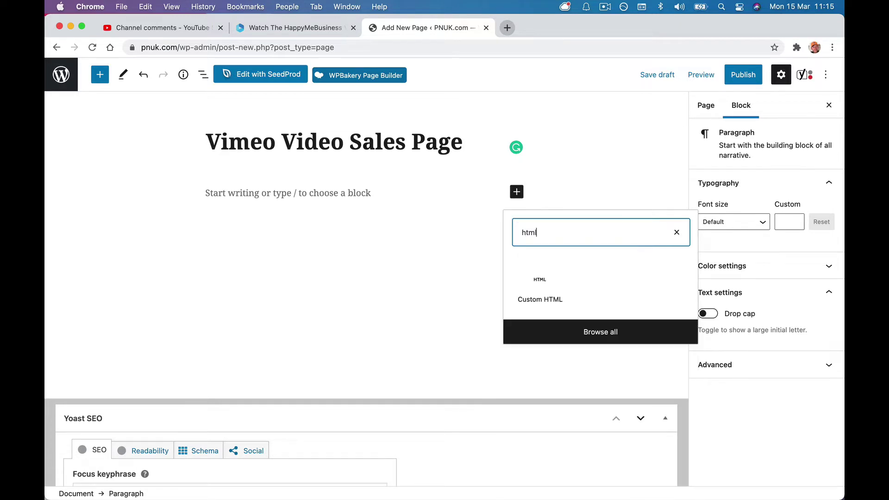
click(532, 299)
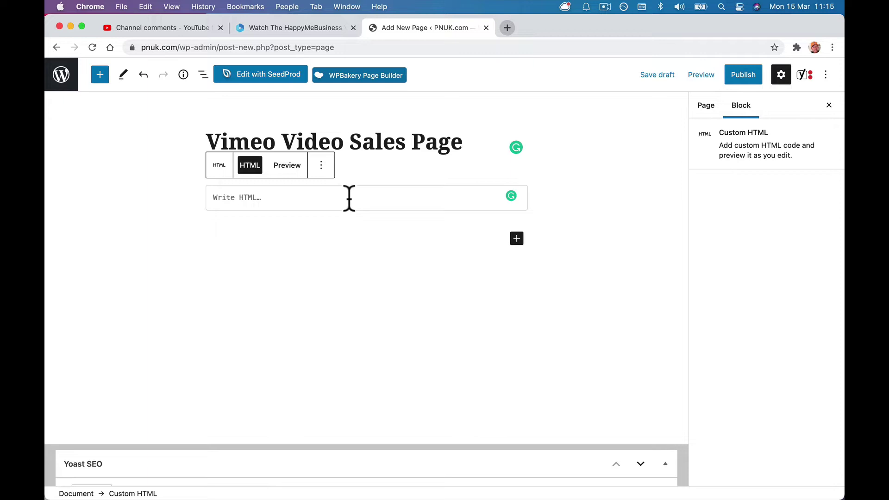
key(super+v)
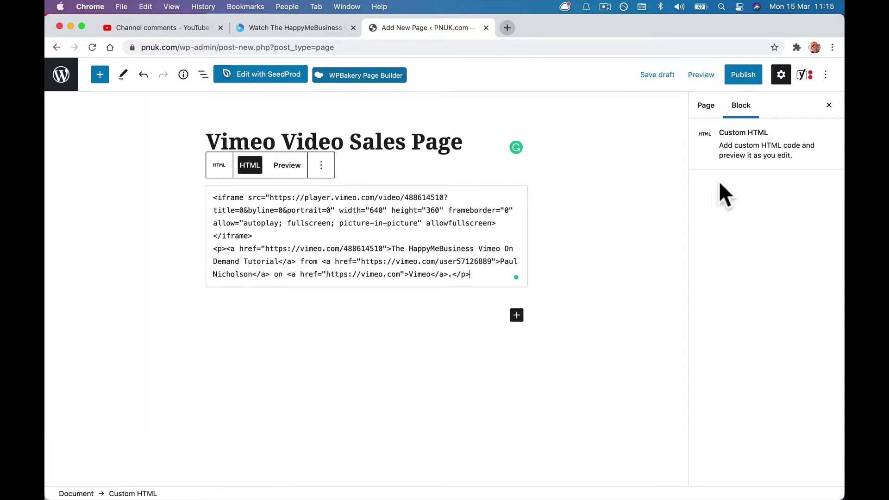
click(746, 76)
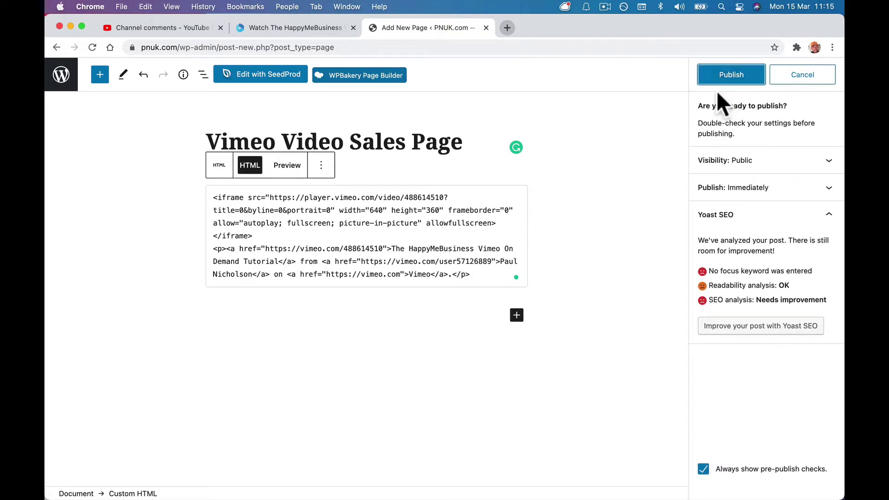
click(718, 83)
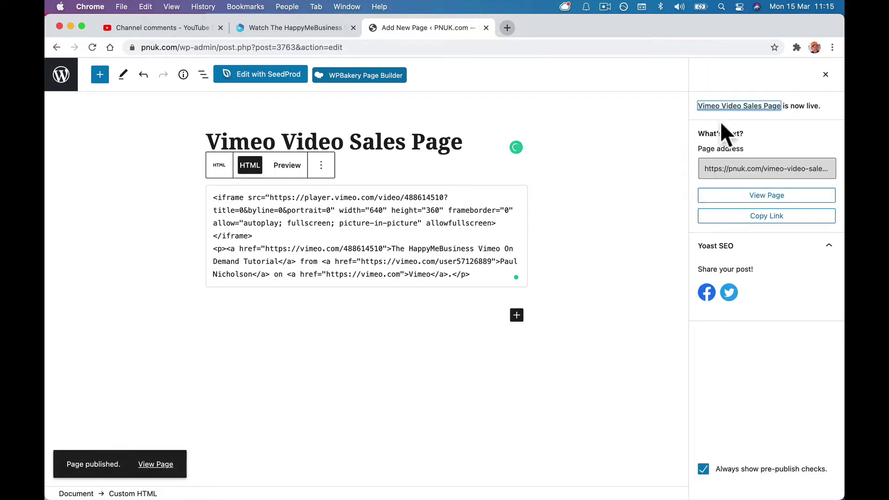
View the published page, play then pause the video, and open and close its 'From $1.00' purchase popup
click(710, 195)
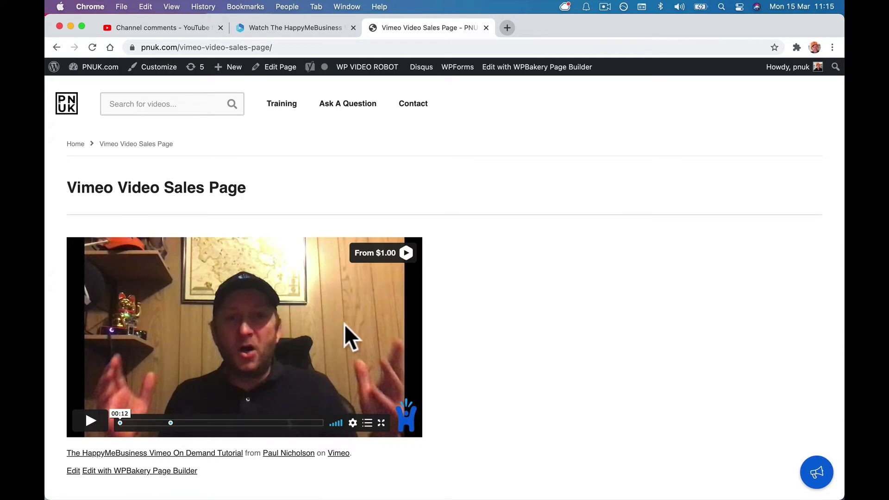
click(88, 420)
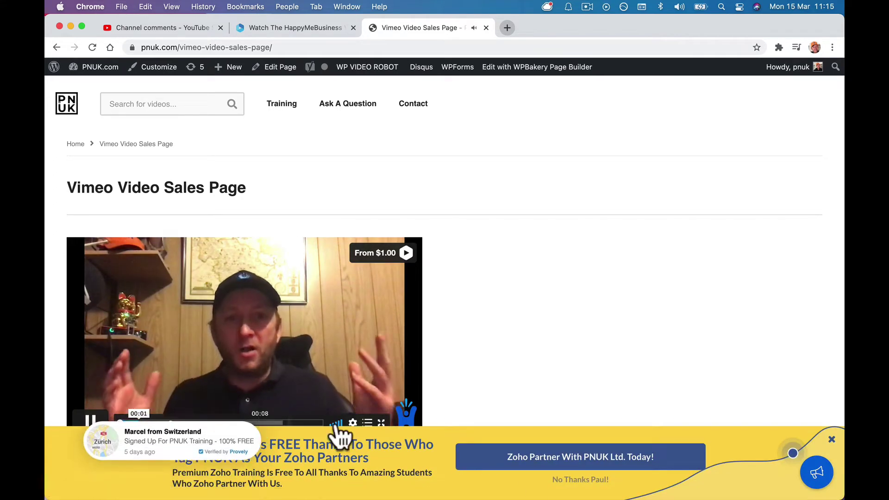
click(832, 439)
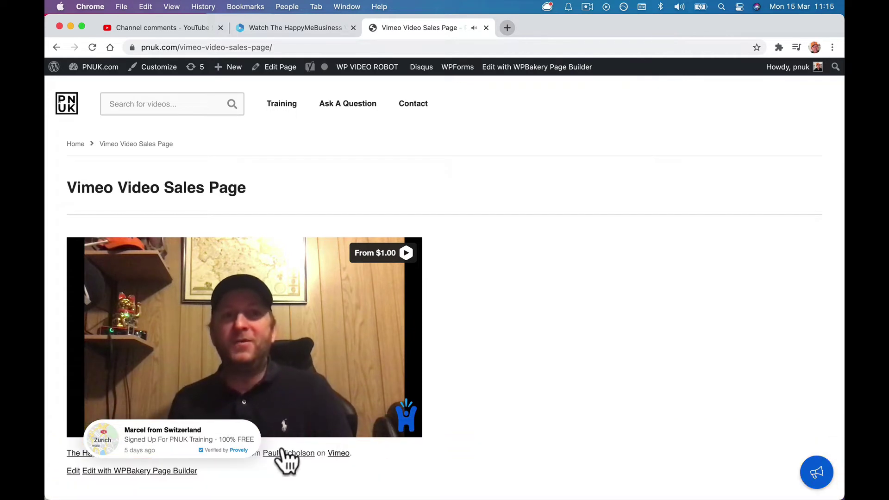
scroll(256, 447, down, 3)
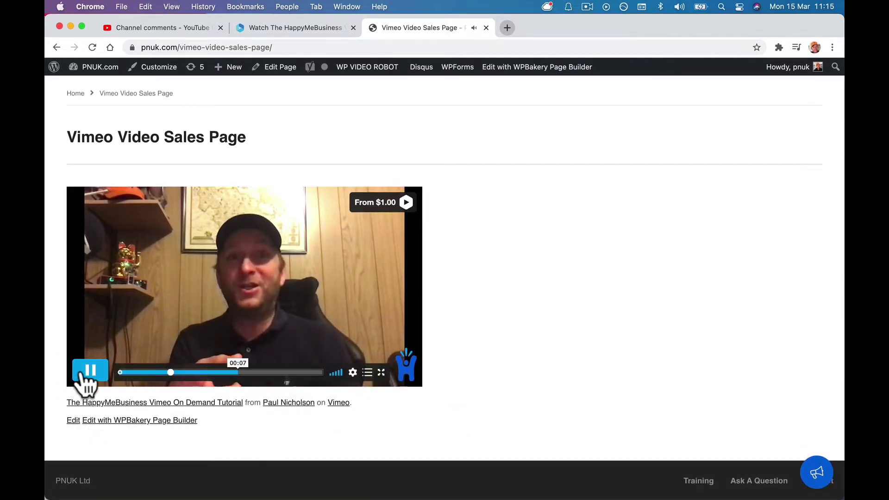
click(84, 376)
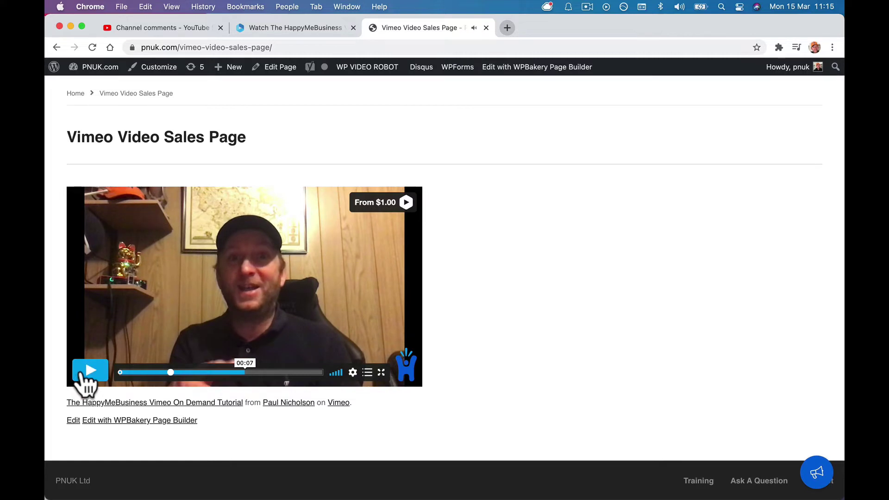
click(383, 202)
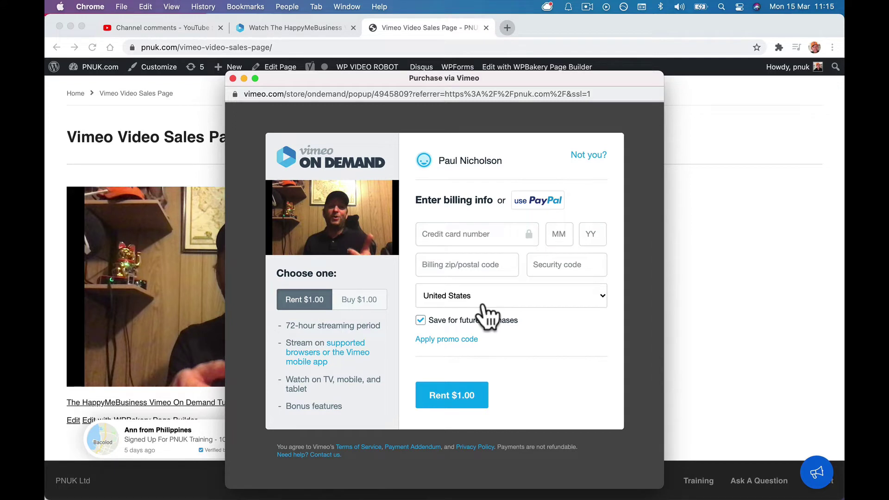
click(233, 78)
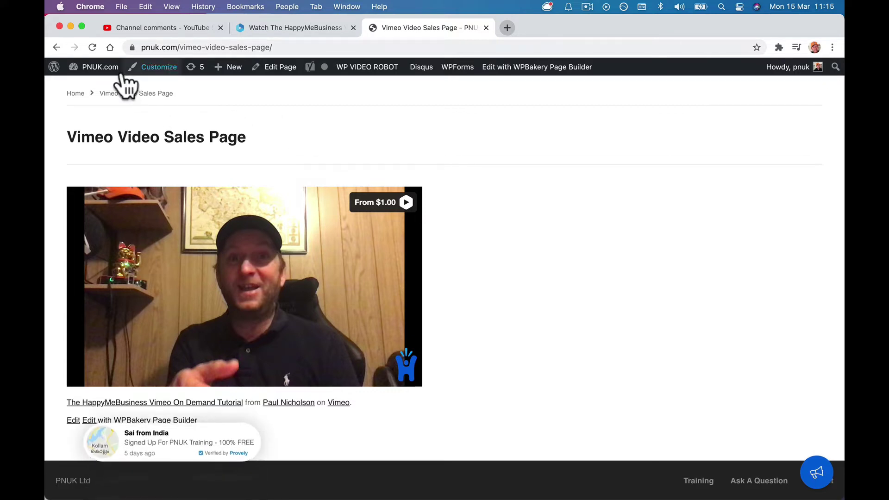
Open the 'Welcome PNUK Training' homepage for editing with SeedProd
click(104, 85)
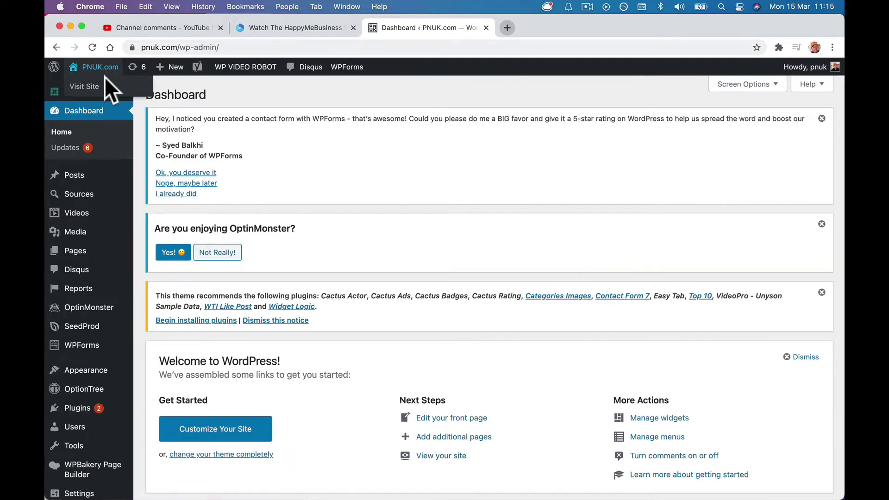
click(104, 85)
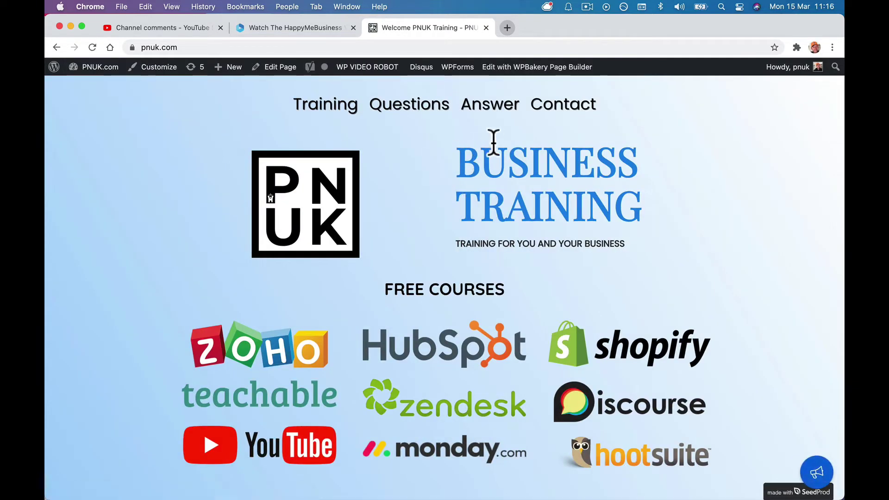
click(278, 69)
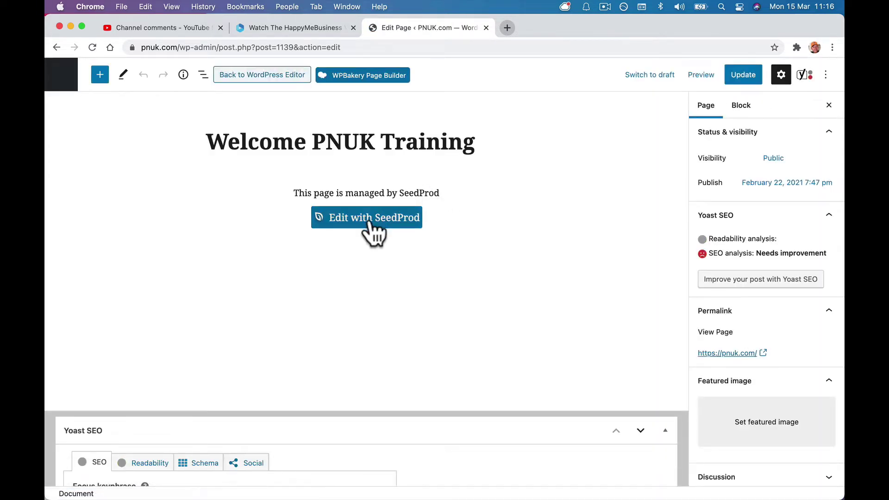
click(395, 225)
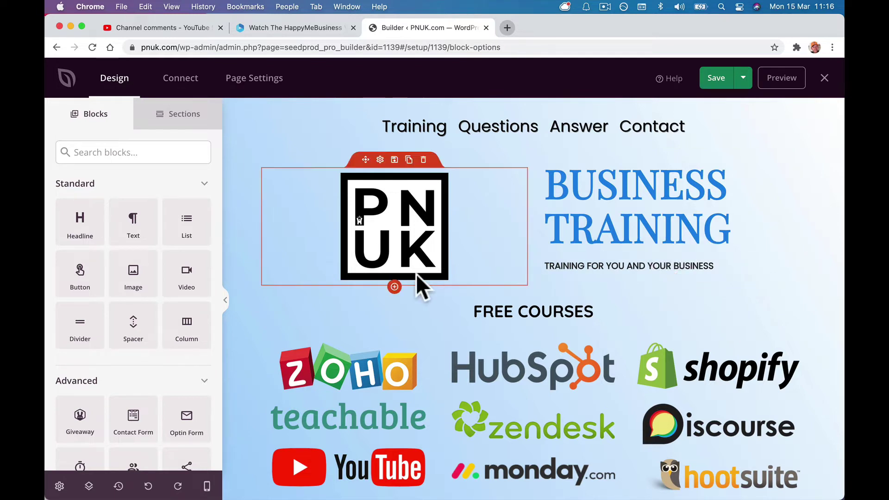
Drop a Custom HTML block onto the homepage and paste the Vimeo embed code into it
scroll(207, 343, down, 4)
scroll(207, 343, down, 5)
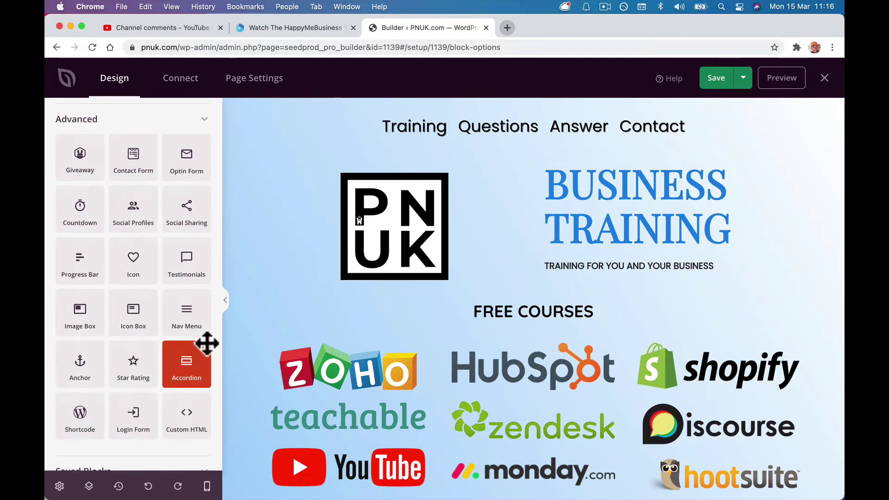
drag(179, 331, 608, 270)
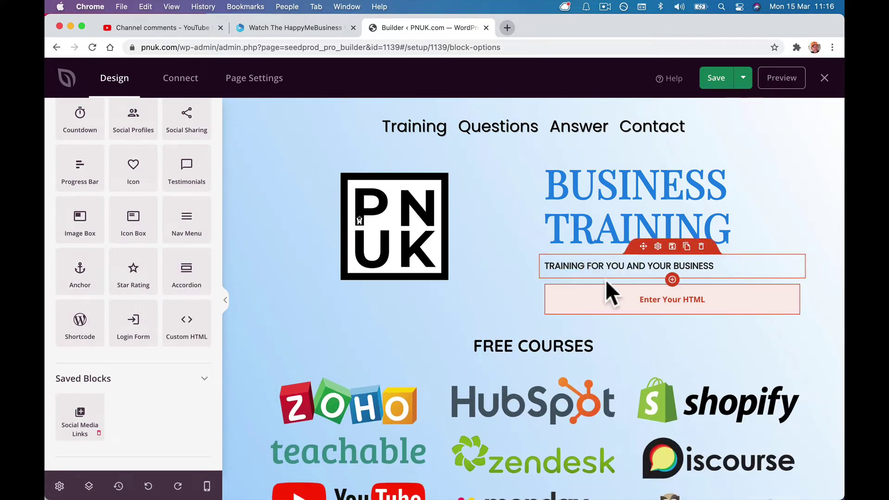
click(123, 264)
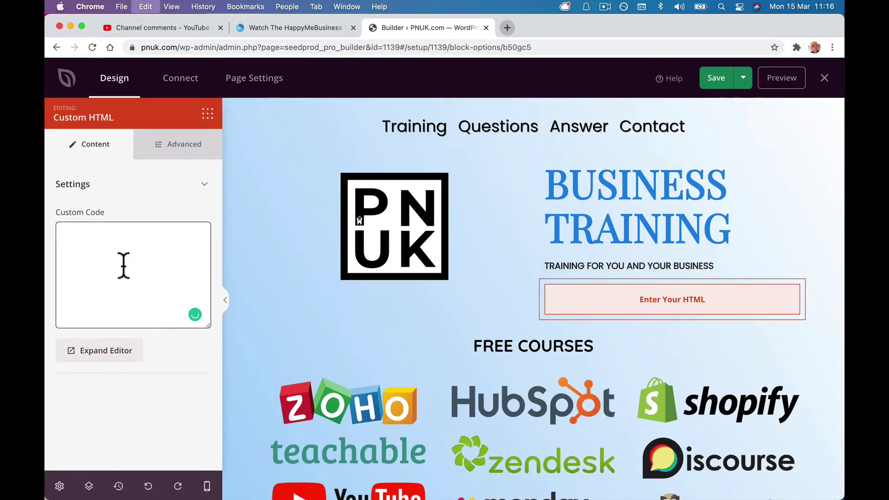
key(super+v)
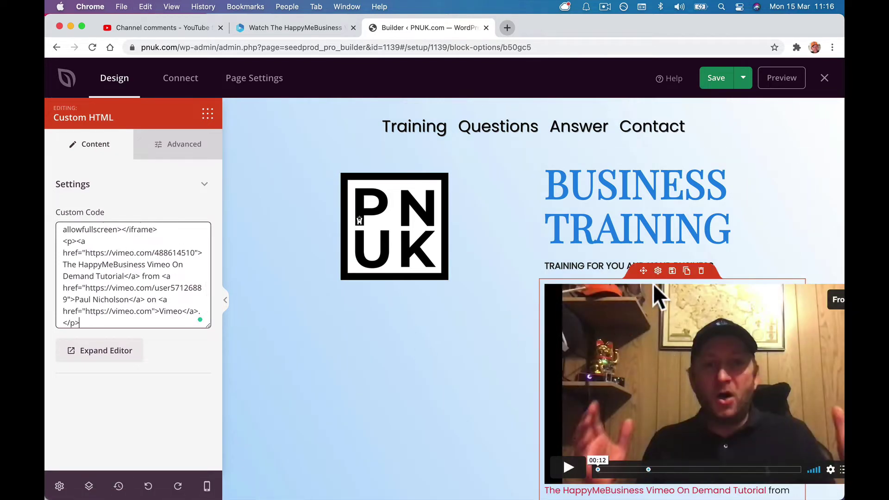
Move the video block below the FREE COURSES heading and save the page
drag(638, 273, 394, 288)
scroll(455, 324, down, 3)
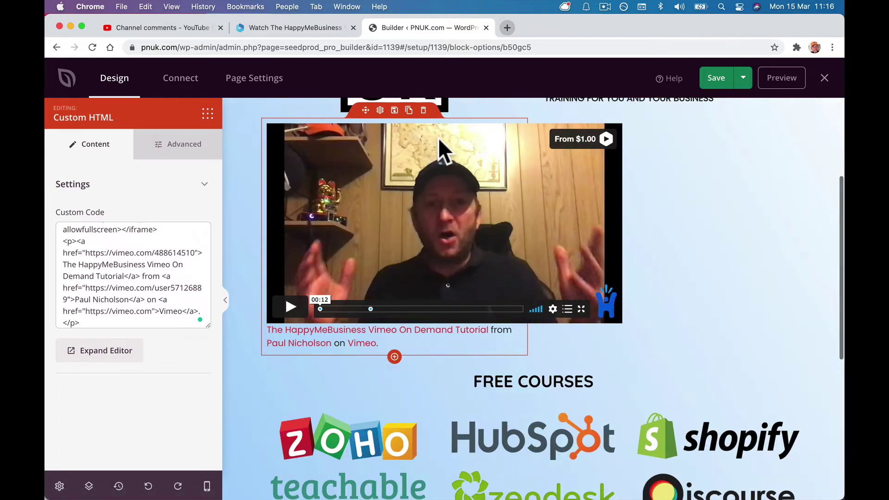
scroll(381, 195, up, 1)
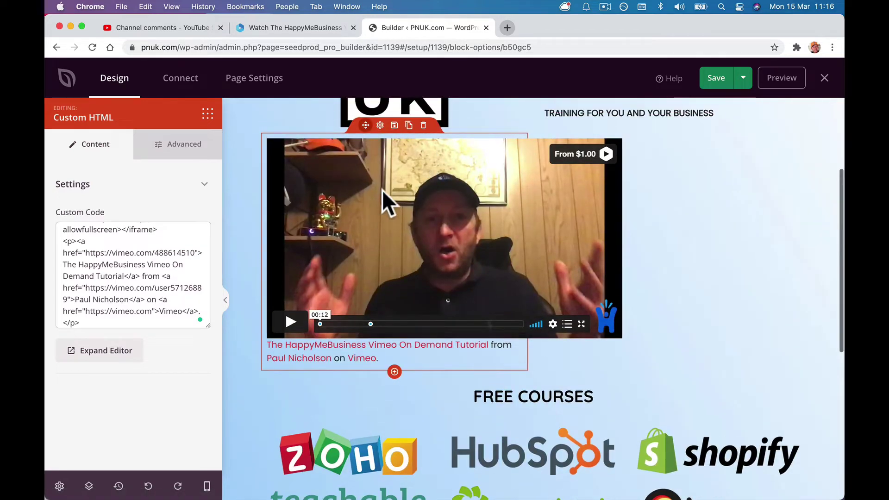
drag(365, 132, 493, 164)
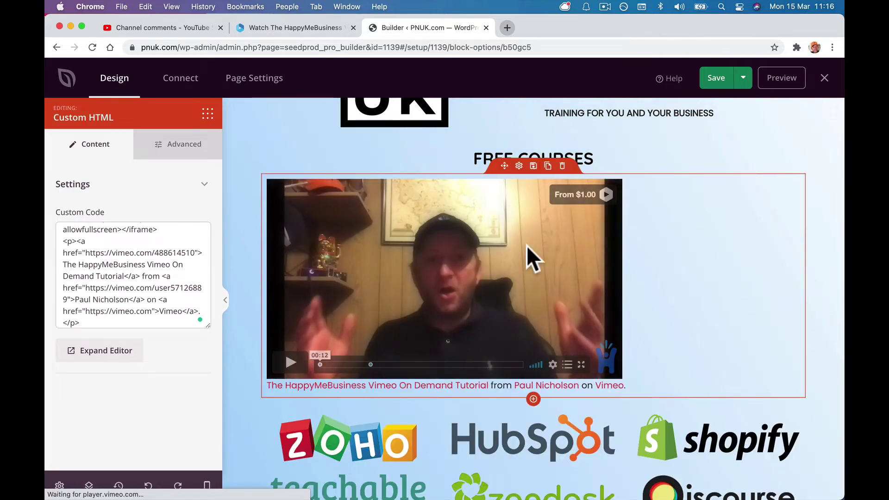
click(180, 149)
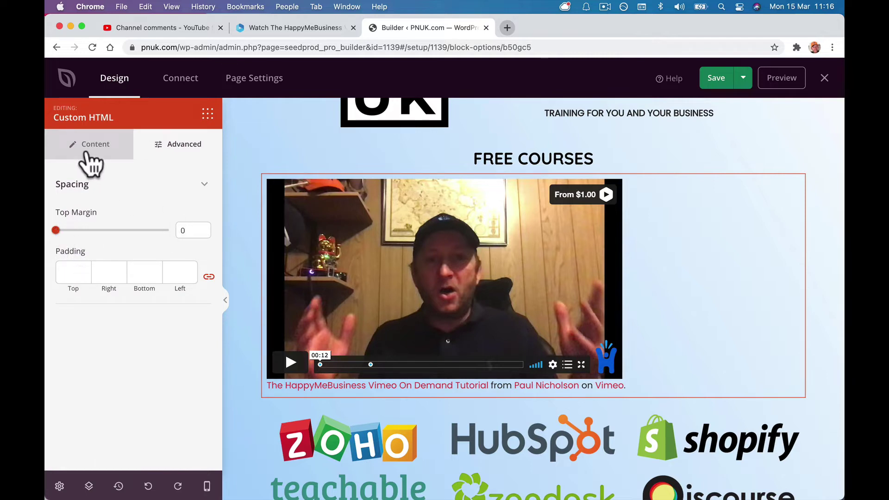
click(715, 79)
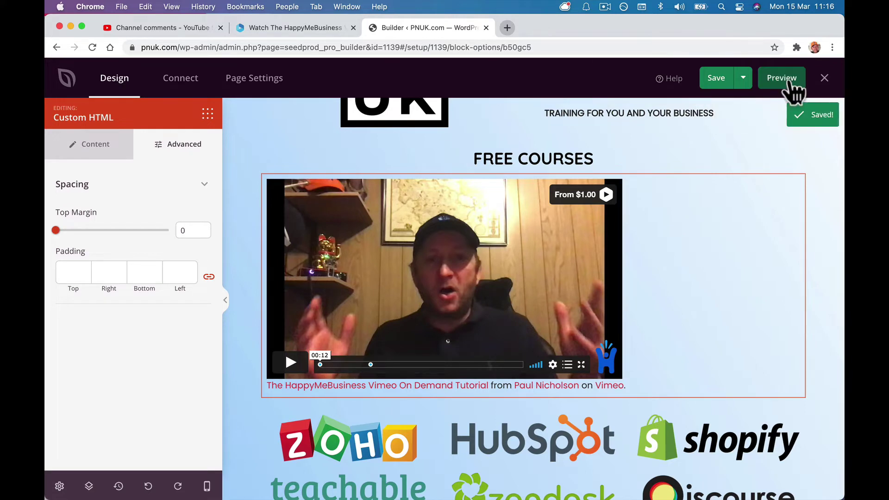
Preview the homepage, then delete the Vimeo embed block and save again
click(782, 78)
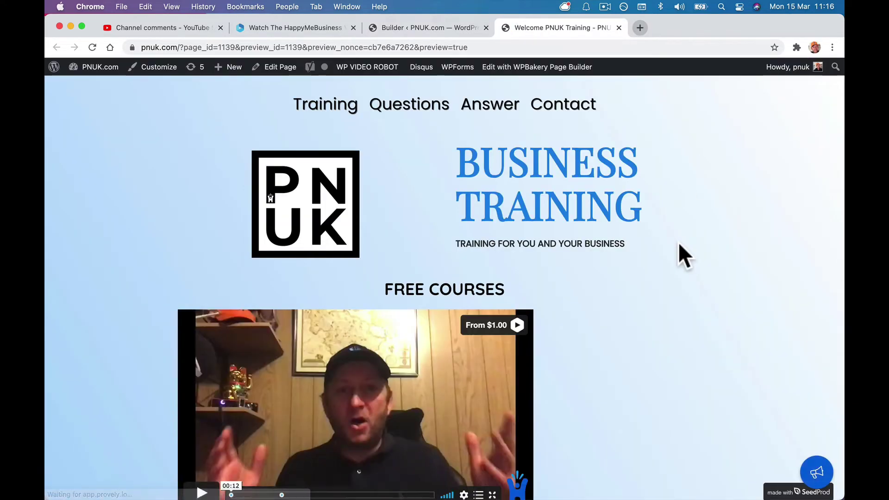
scroll(679, 243, down, 5)
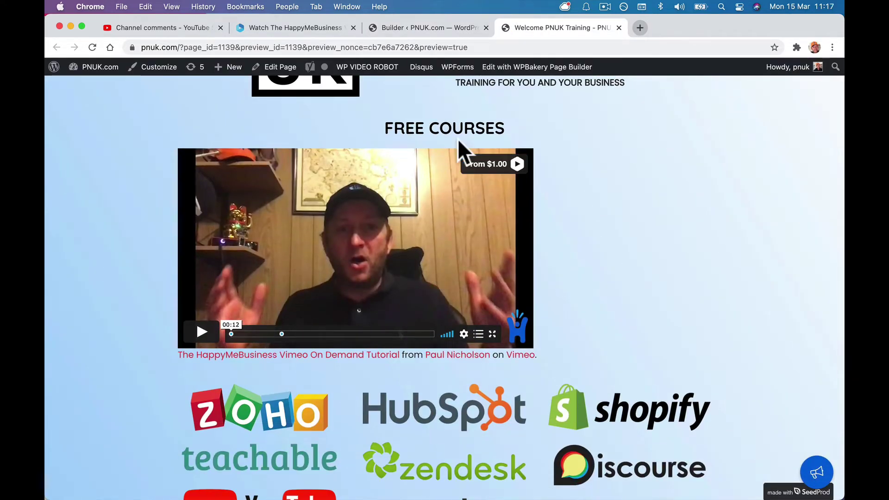
click(467, 28)
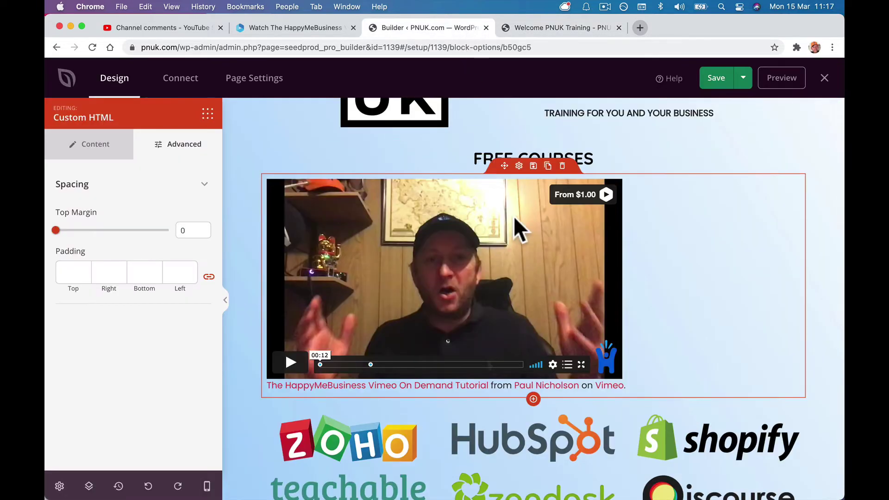
click(562, 168)
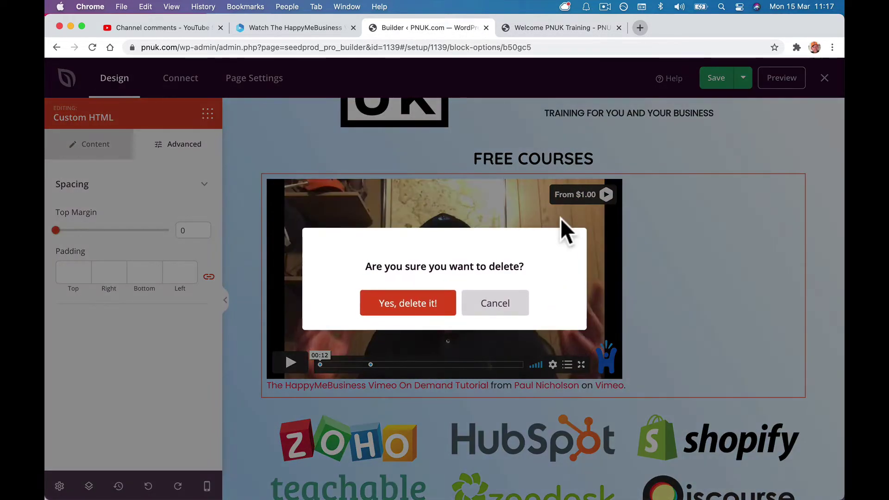
click(424, 307)
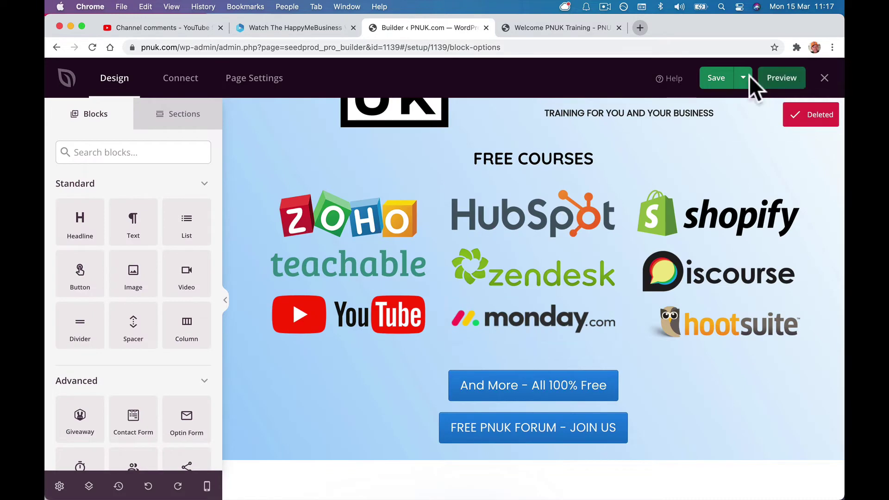
click(719, 79)
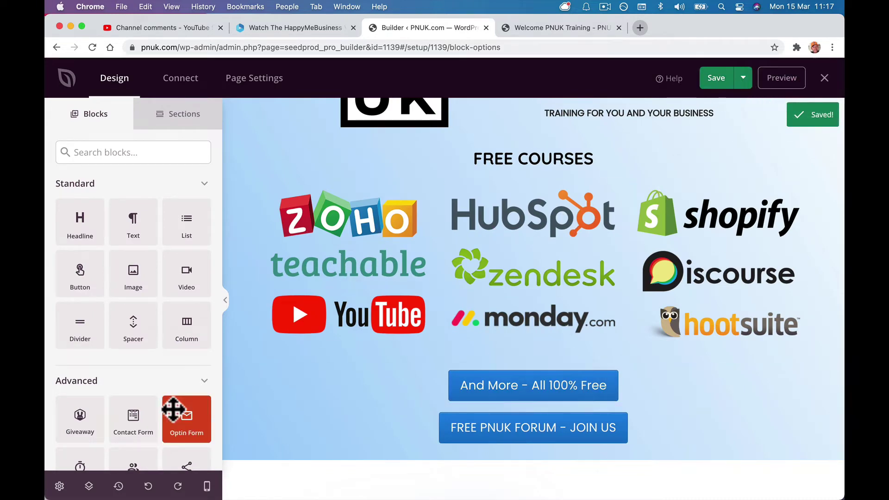
scroll(173, 410, down, 8)
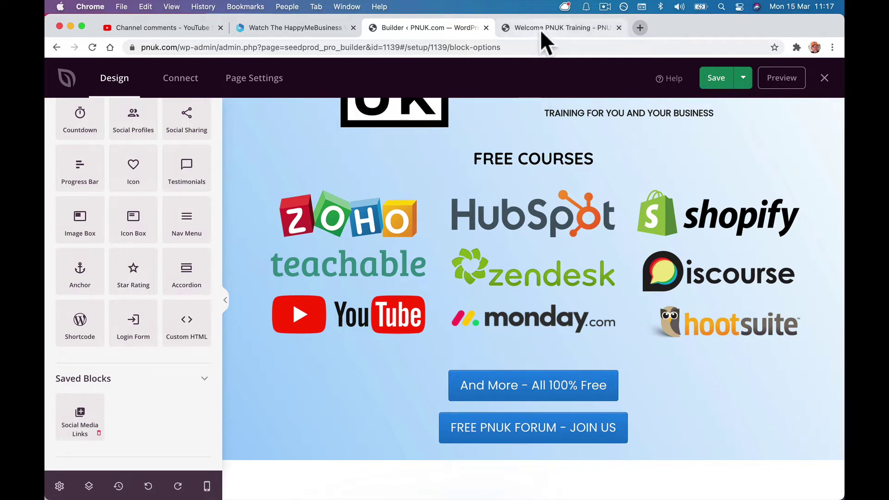
Return to the Vimeo tab, close the share panel and open video management
click(297, 29)
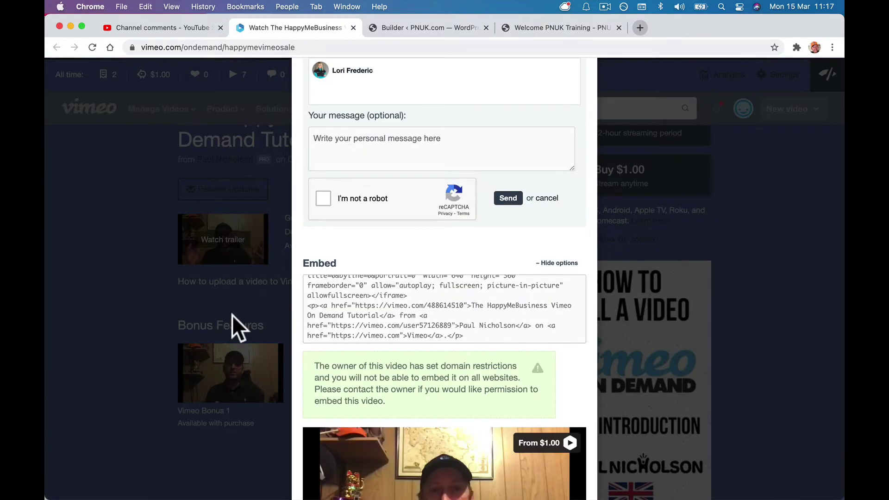
click(241, 317)
scroll(454, 263, up, 10)
mouse_move(197, 113)
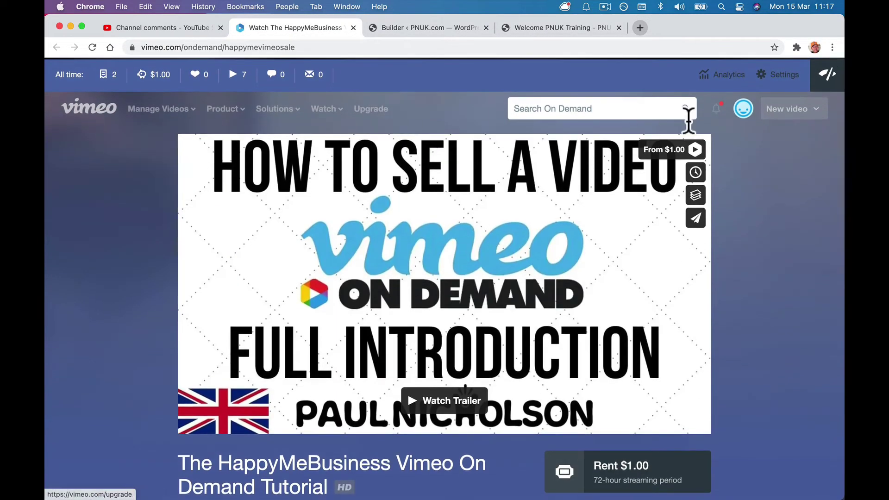
click(783, 76)
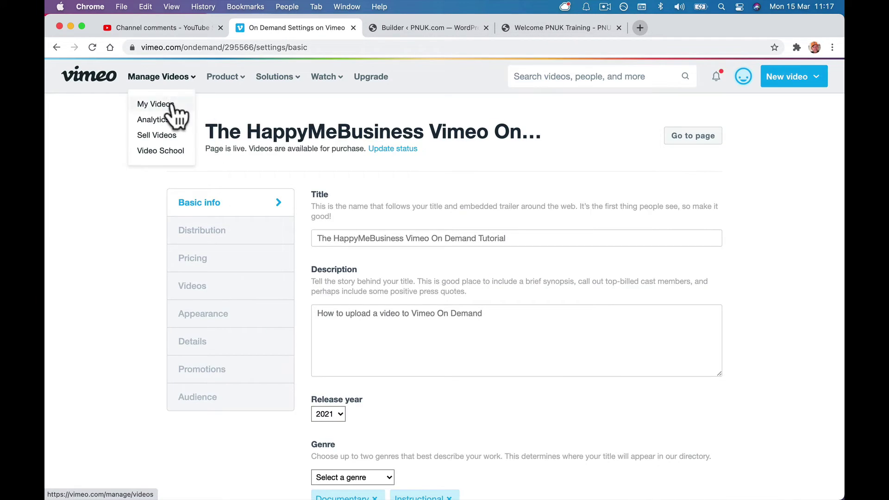
Search My Videos for 'demand' and open the 'Vimeo Main Event' video settings
click(176, 100)
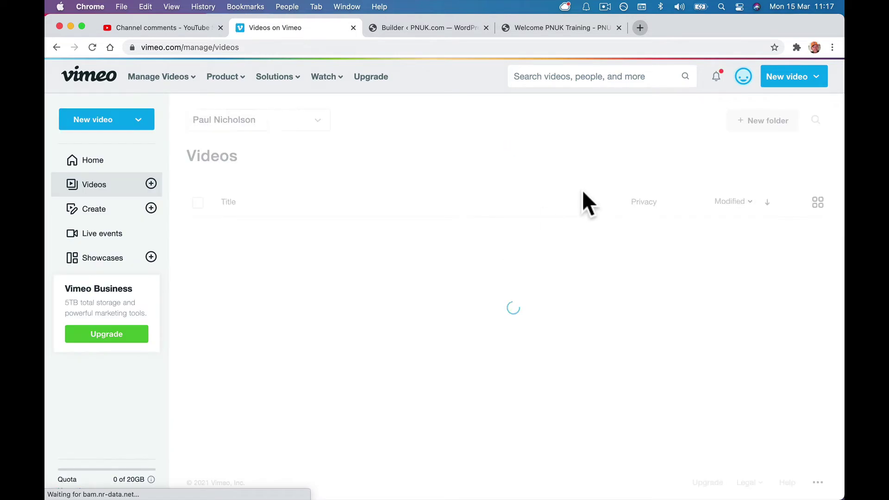
click(816, 120)
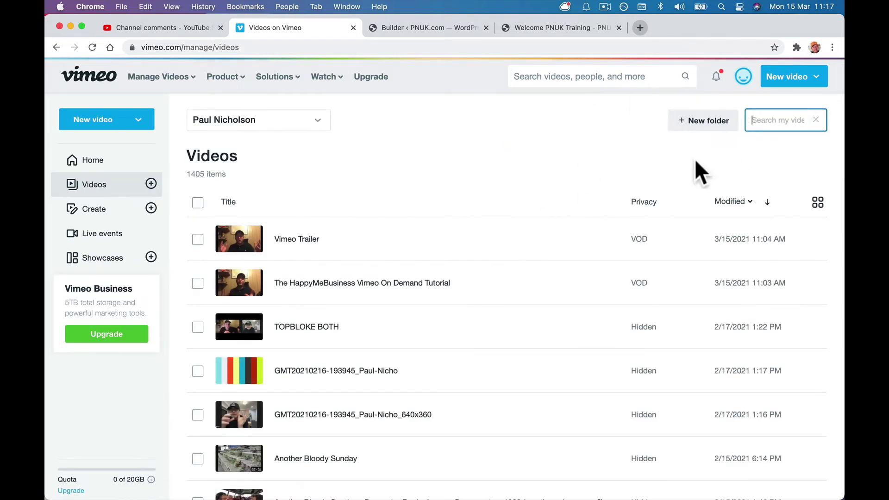
text(deman)
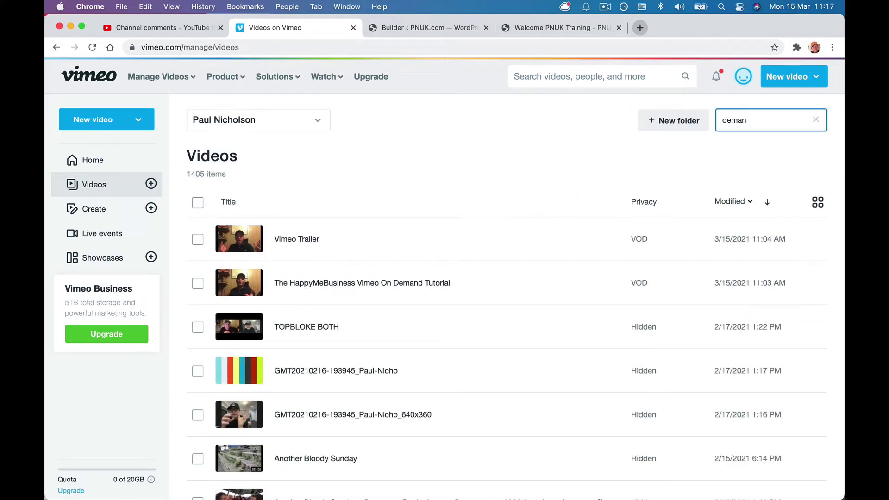
text(d)
key(Return)
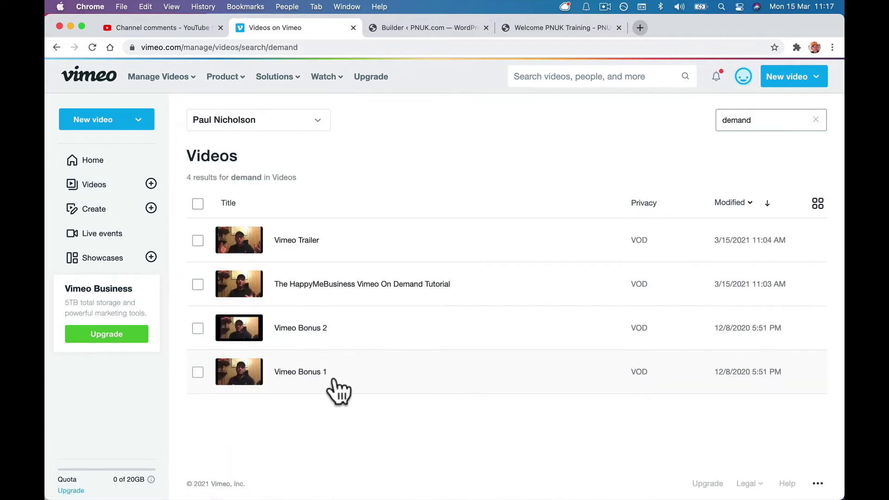
click(343, 299)
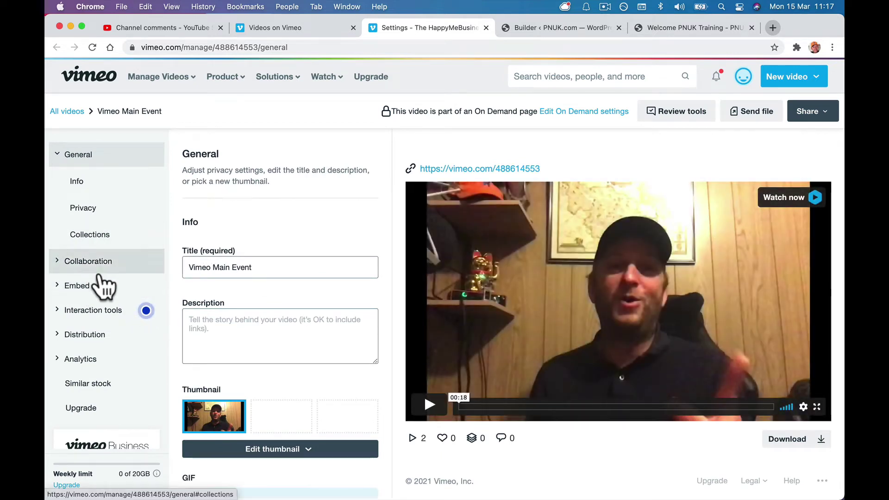
In Embed settings, turn off the volume and fullscreen controls and toggle speed controls
click(95, 285)
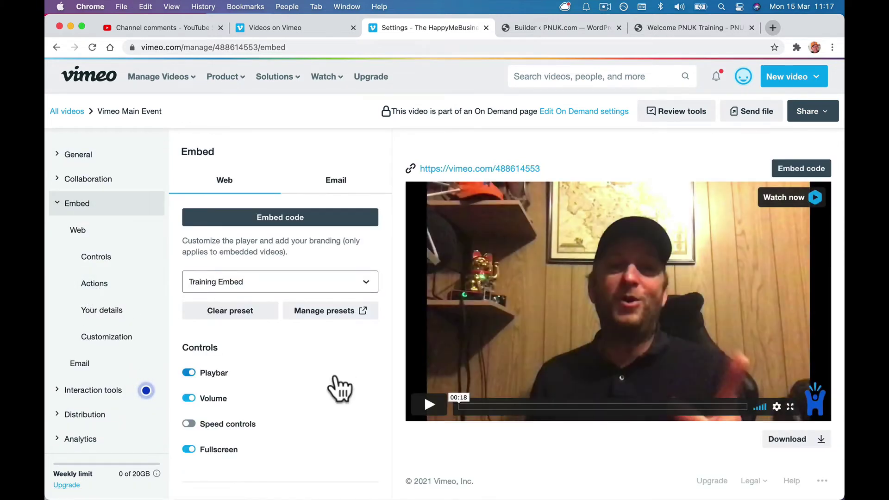
click(189, 399)
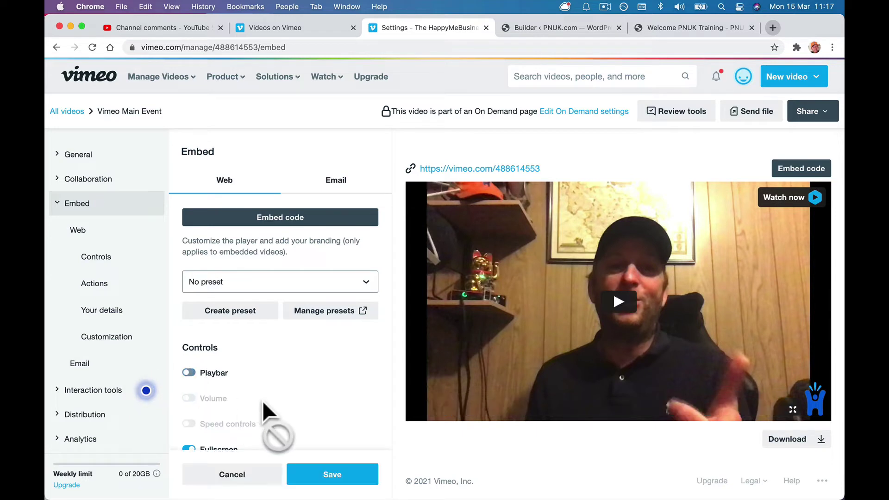
scroll(208, 399, down, 3)
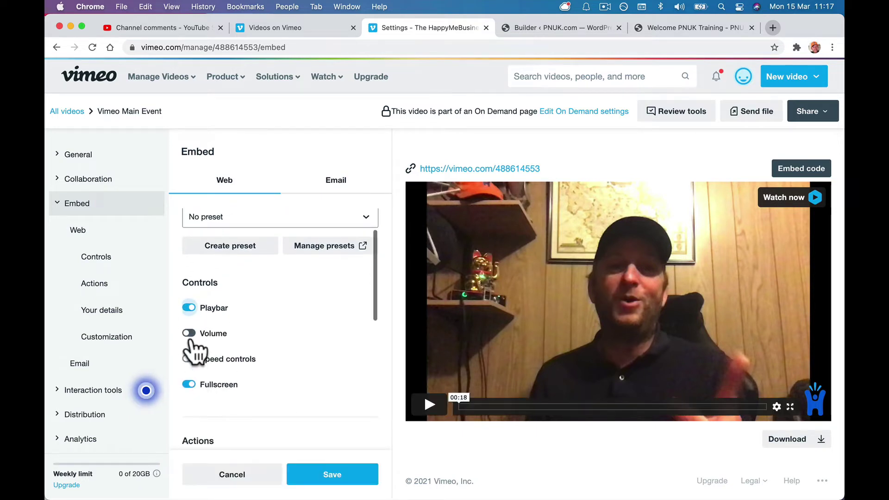
click(190, 334)
click(189, 333)
click(188, 358)
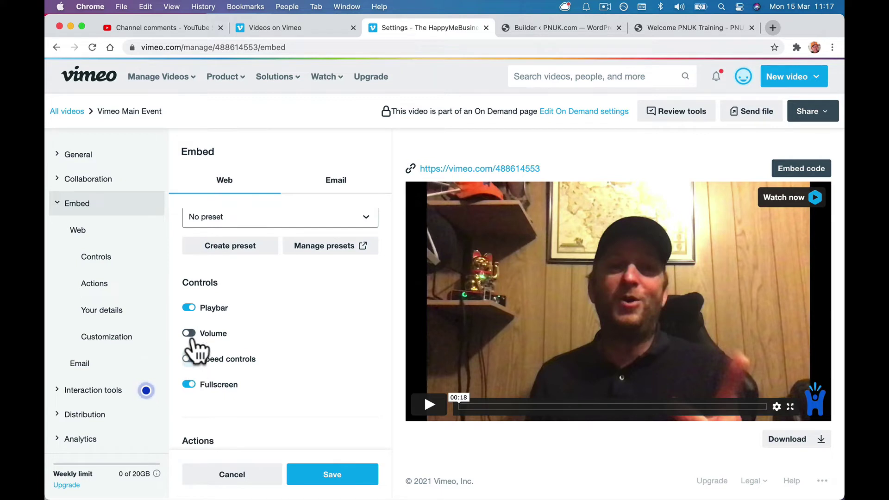
click(189, 384)
click(190, 384)
click(190, 384)
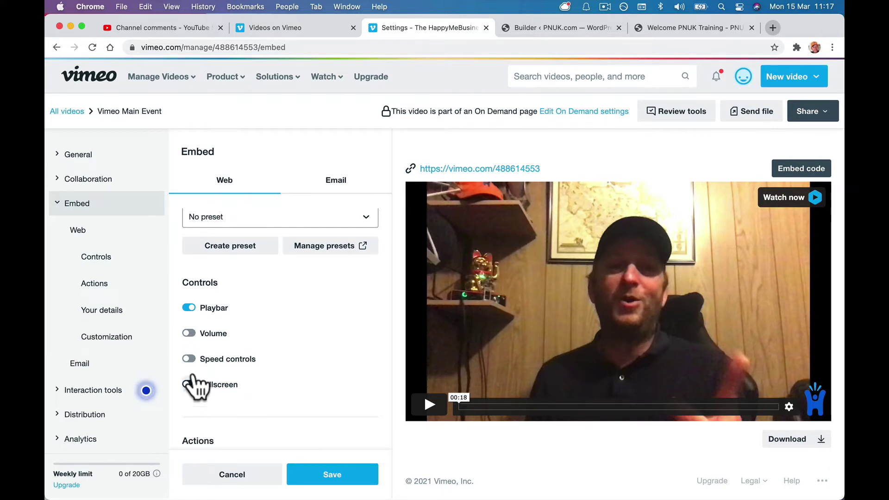
click(188, 359)
scroll(194, 393, down, 5)
Enable Like, Share, Watch Later, profile picture, title and byline on the player
click(189, 268)
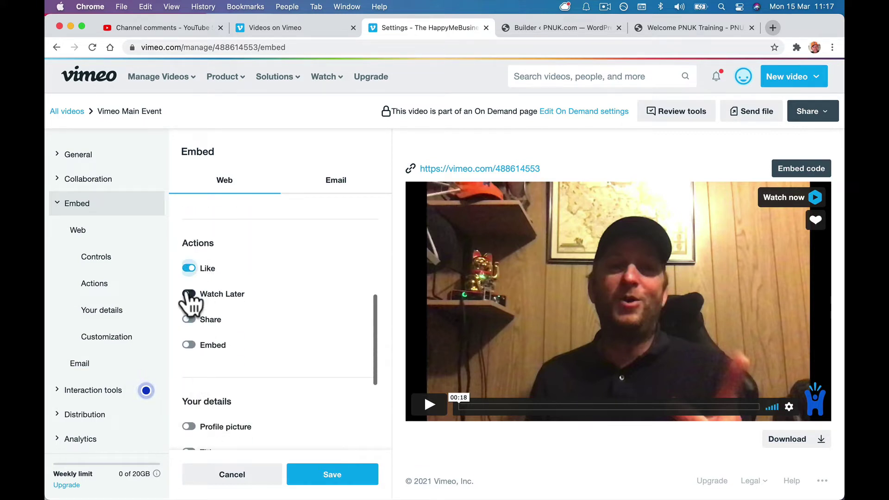
click(190, 320)
click(189, 293)
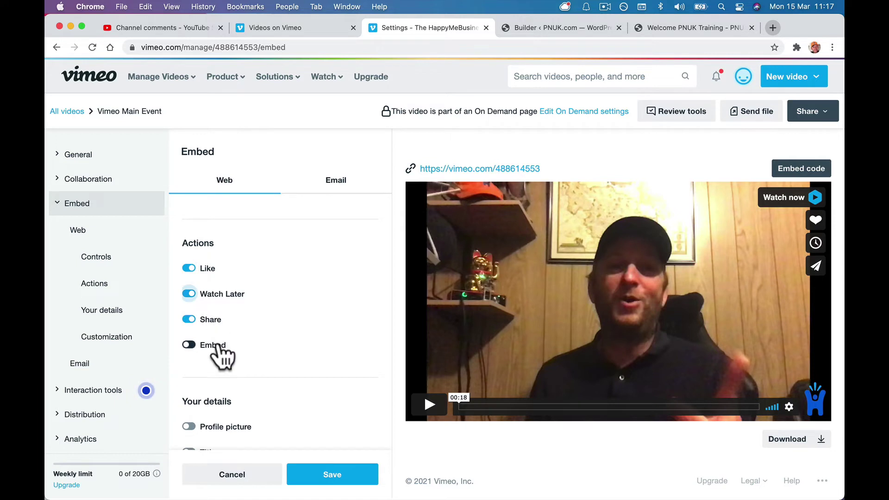
scroll(212, 354, down, 3)
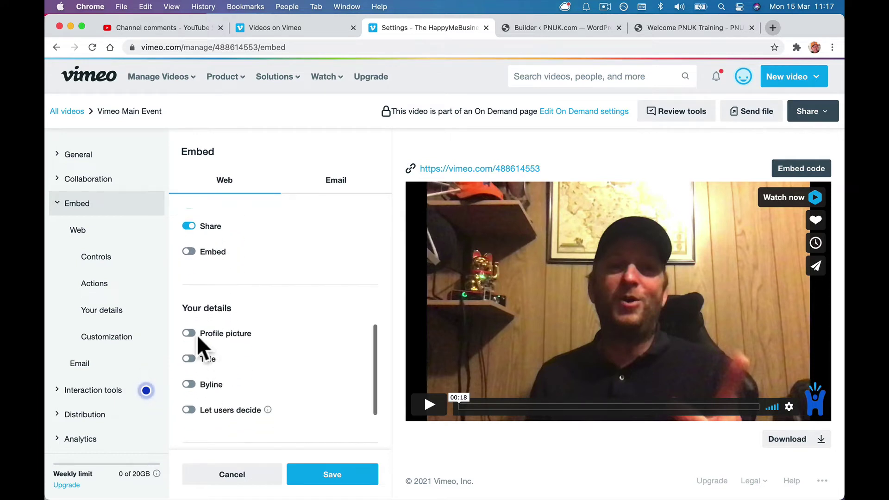
click(189, 334)
click(190, 360)
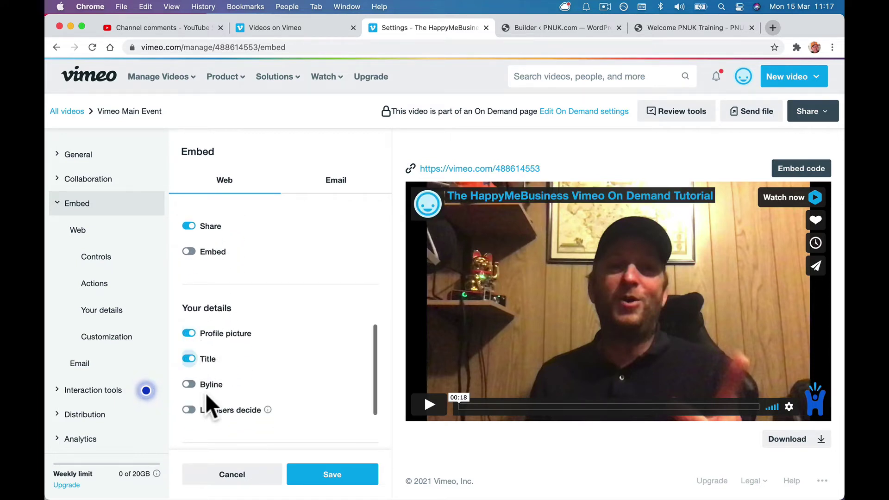
scroll(200, 396, down, 2)
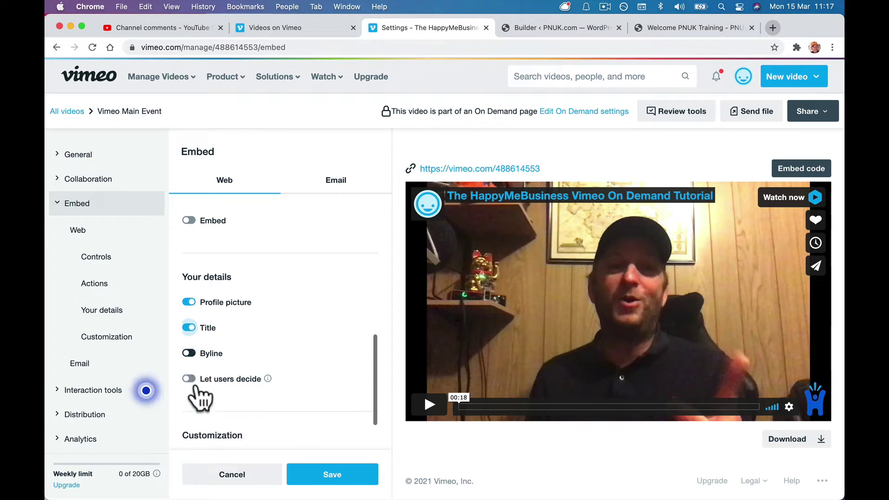
click(190, 349)
scroll(218, 383, down, 5)
Set the player colour to #94c9de, choose the PNUK logo, and save the embed settings
click(219, 283)
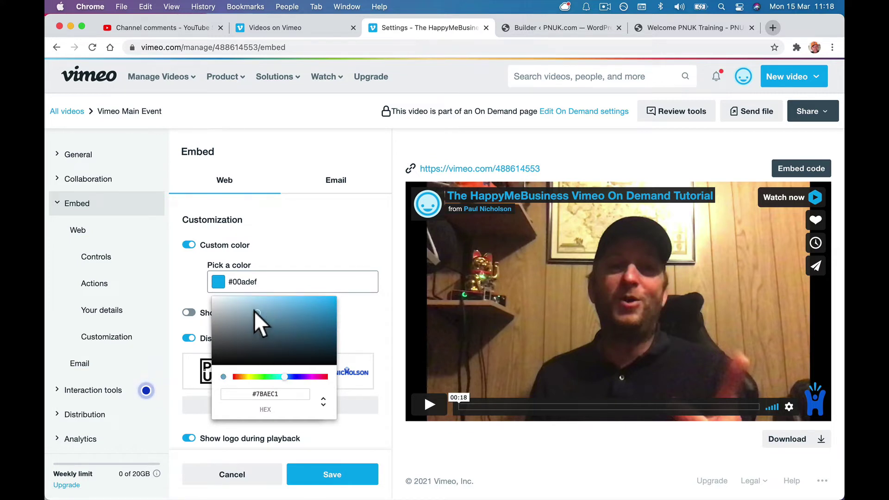
click(254, 305)
click(309, 218)
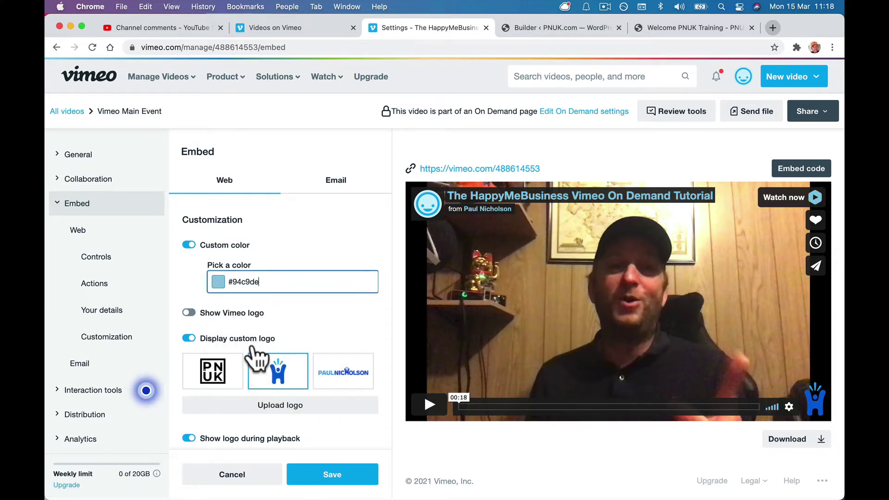
click(216, 376)
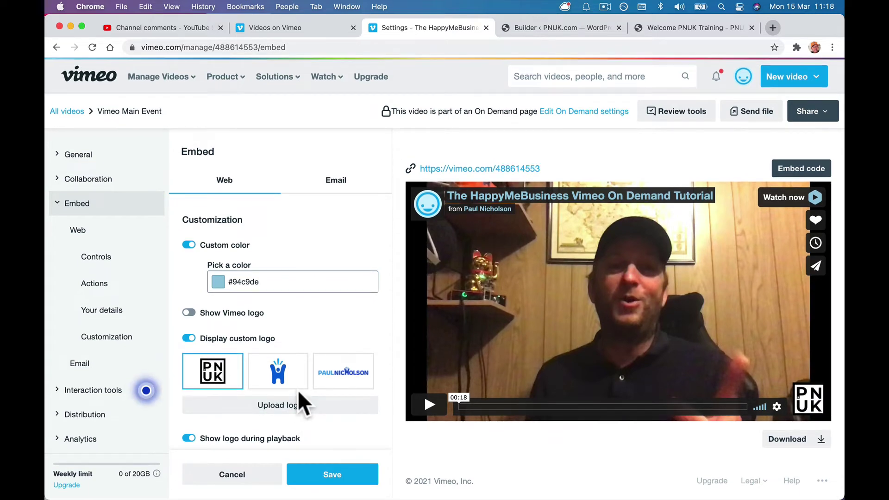
click(319, 475)
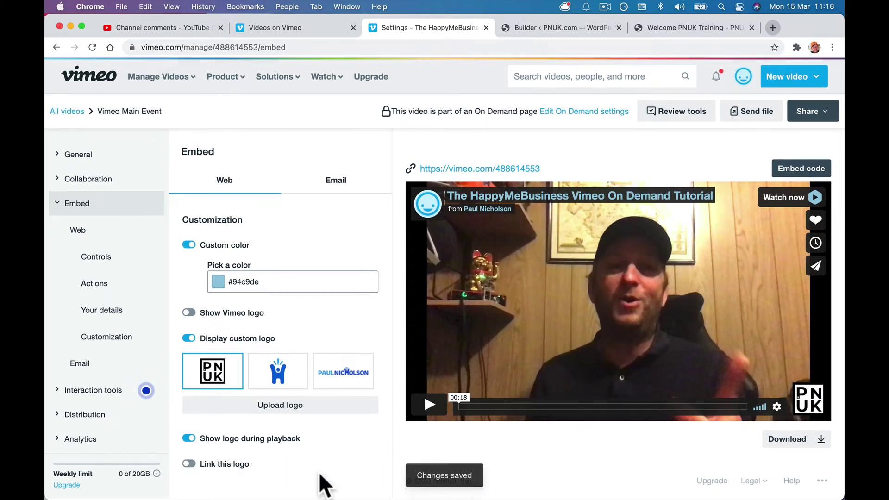
Copy the video's embed code
scroll(361, 397, up, 8)
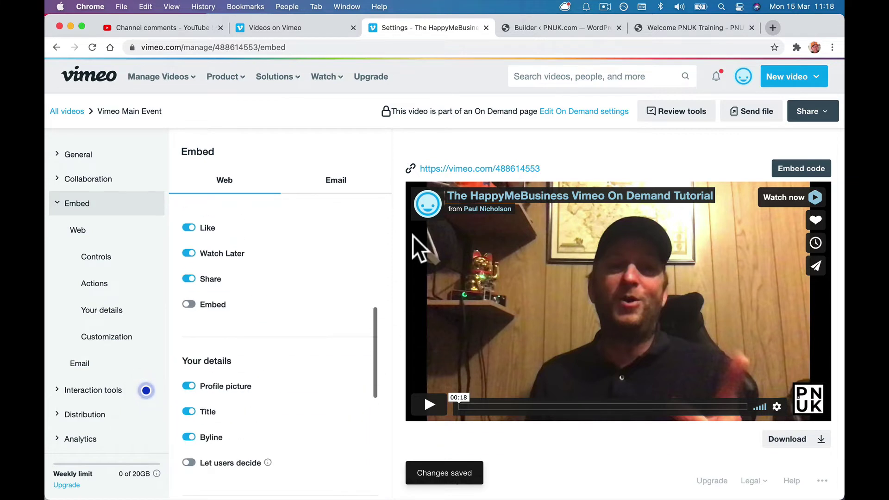
click(791, 172)
click(537, 325)
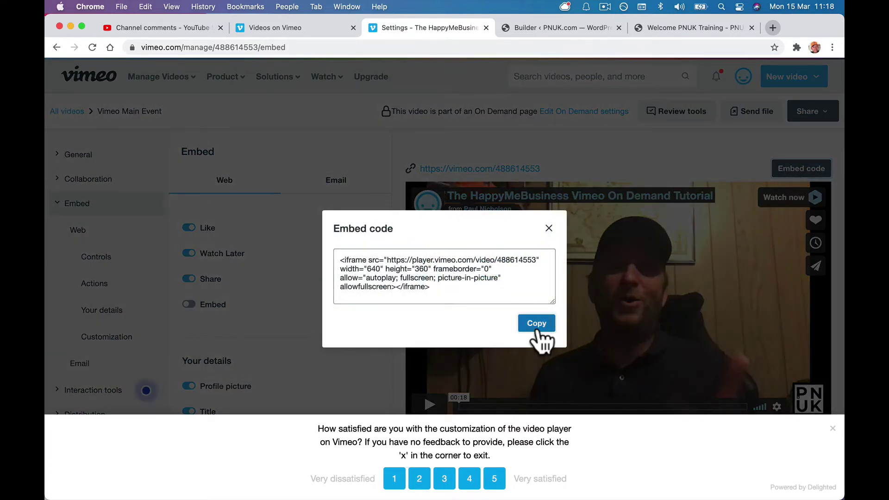
Go back to the PNUK Training tab and create a new blank page from the admin bar
click(654, 27)
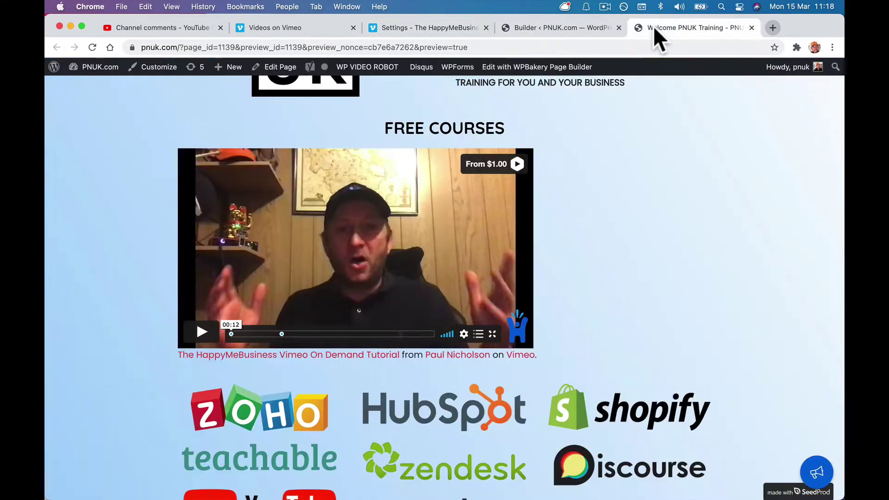
click(574, 30)
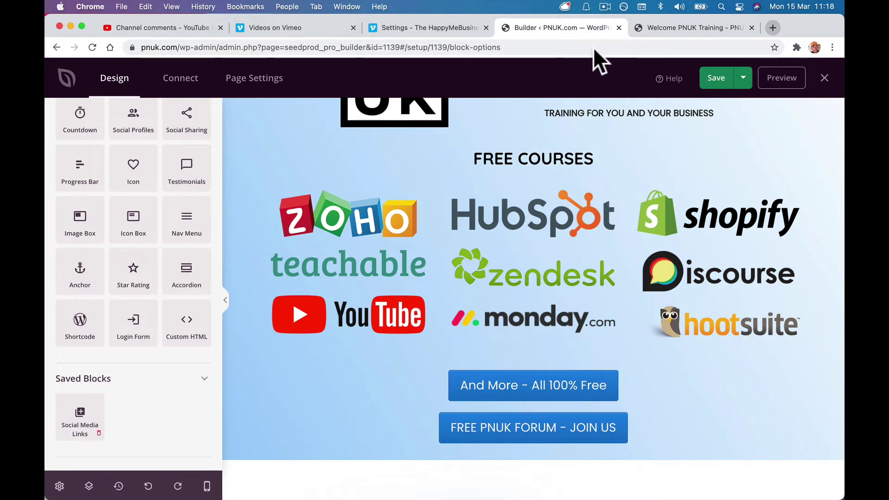
click(660, 29)
mouse_move(229, 69)
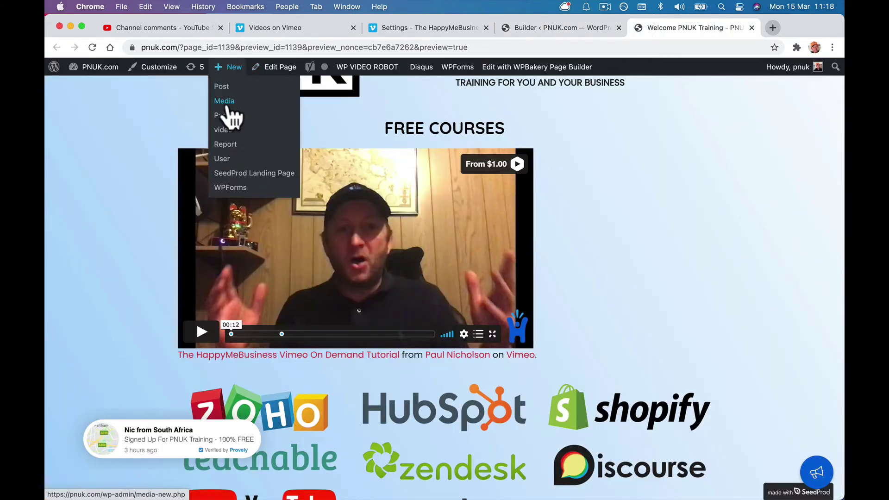
click(230, 88)
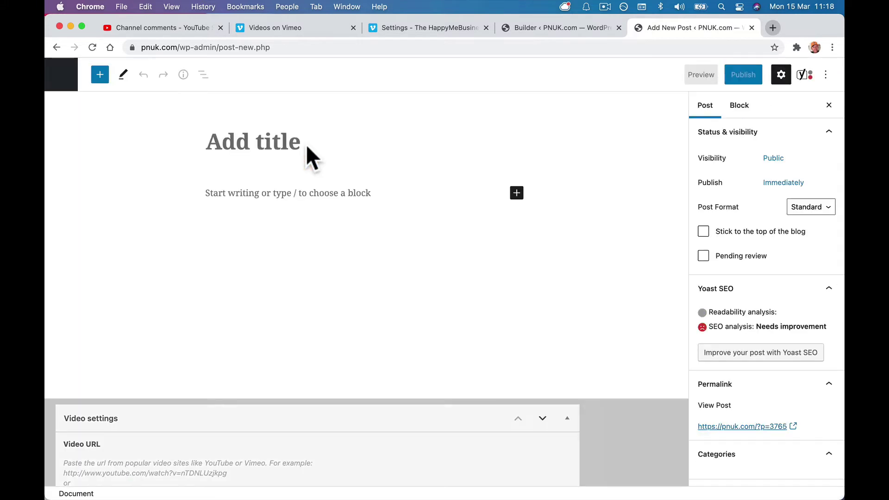
scroll(244, 82, left, 5)
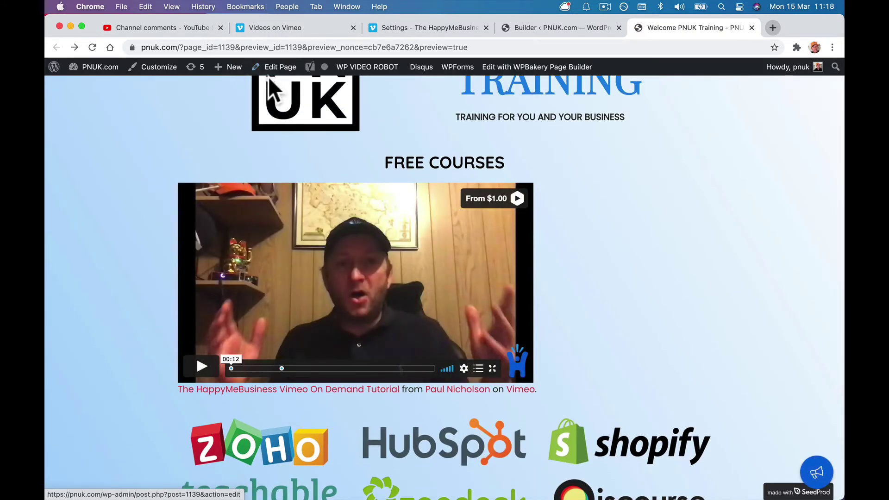
mouse_move(229, 67)
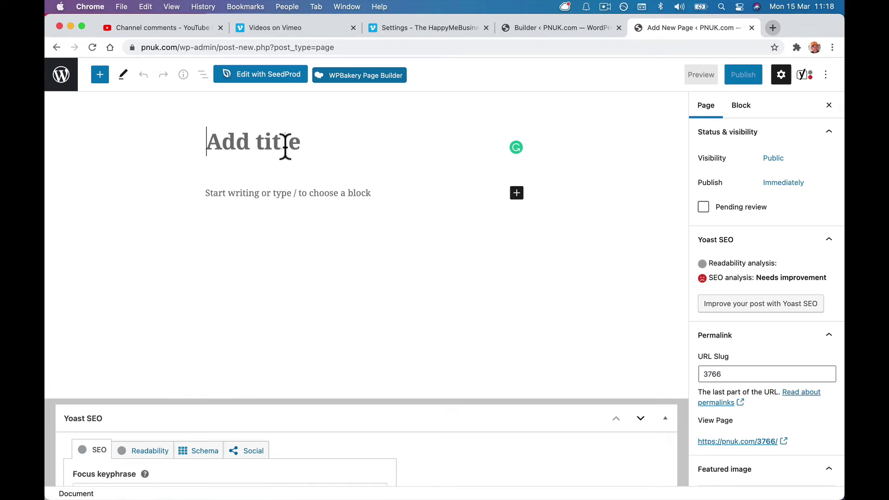
Title the page 'Testing Embed' and add a Custom HTML block
text(Testing Embed)
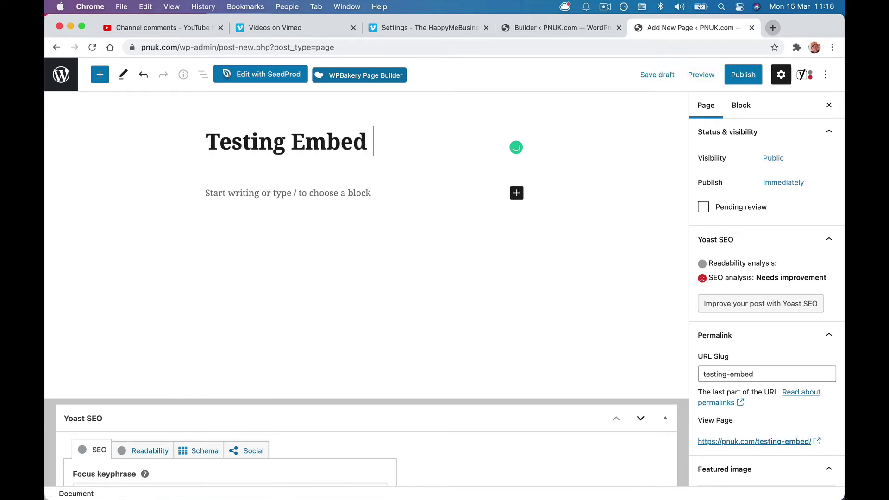
click(417, 209)
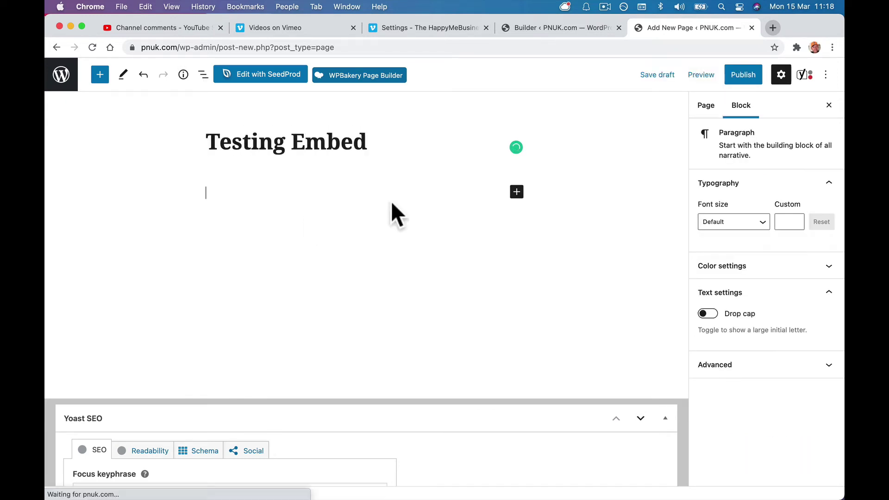
click(517, 192)
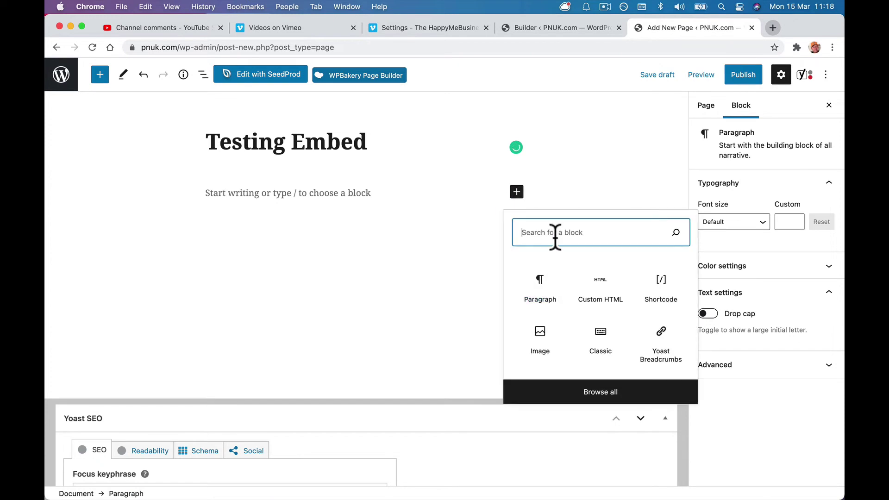
text(htm)
click(557, 290)
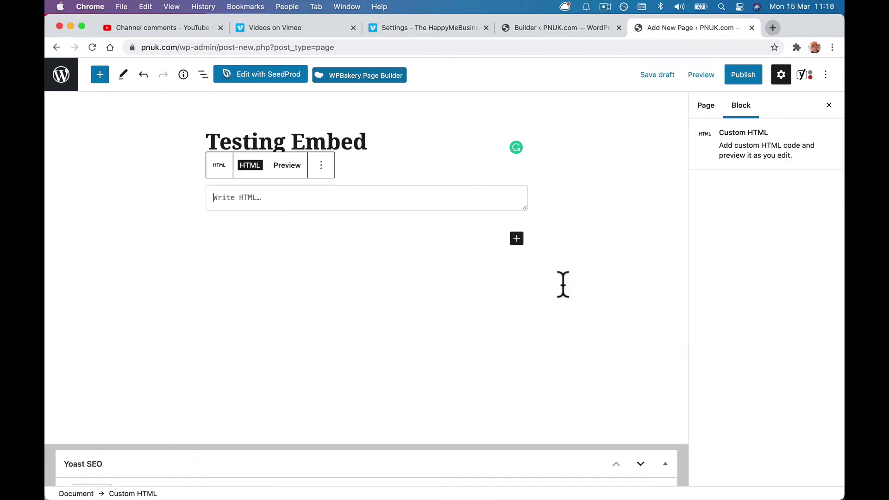
Paste the Vimeo iframe embed code into the block and publish the page
key(super+v)
click(735, 82)
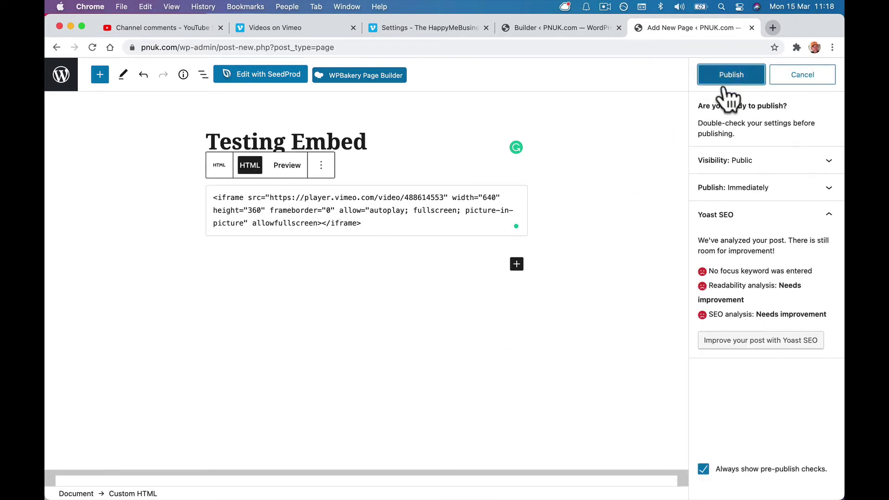
click(704, 79)
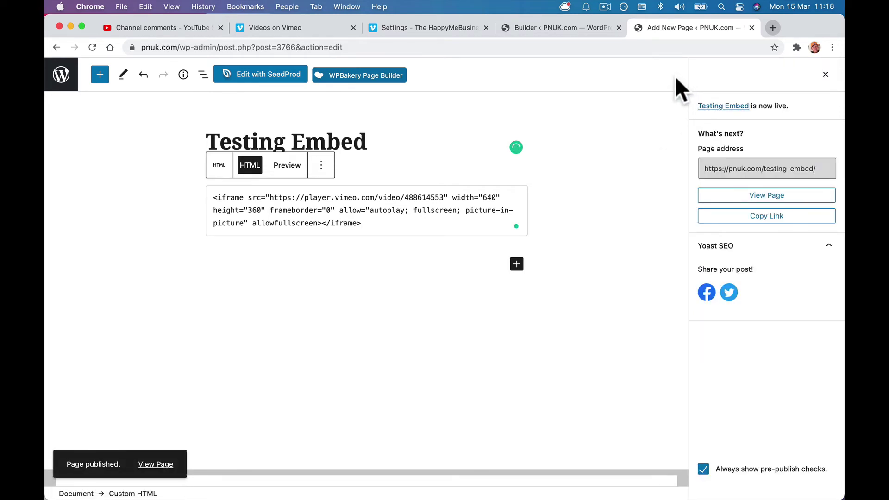
View the live page and follow the player's privacy message to Vimeo's privacy settings
click(738, 196)
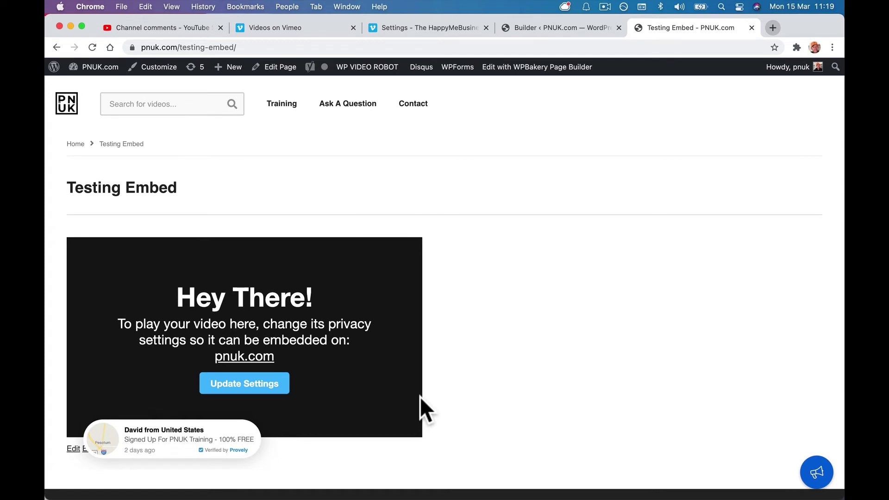
scroll(408, 384, down, 2)
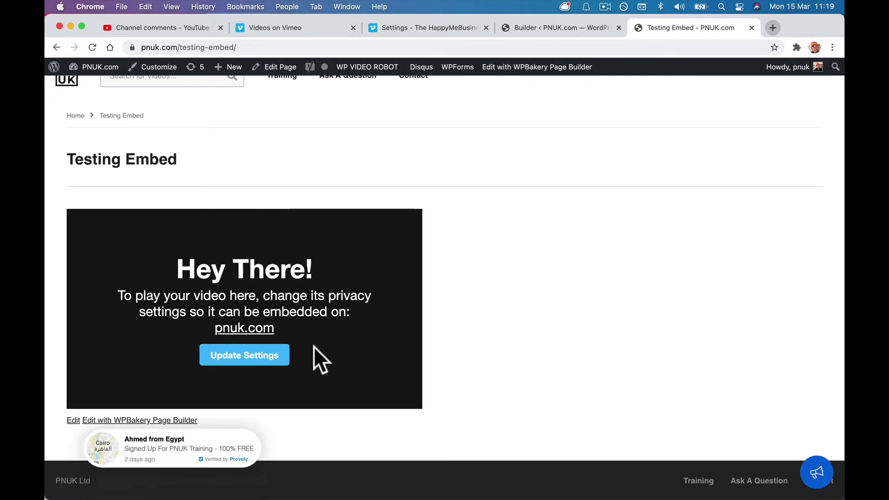
click(265, 358)
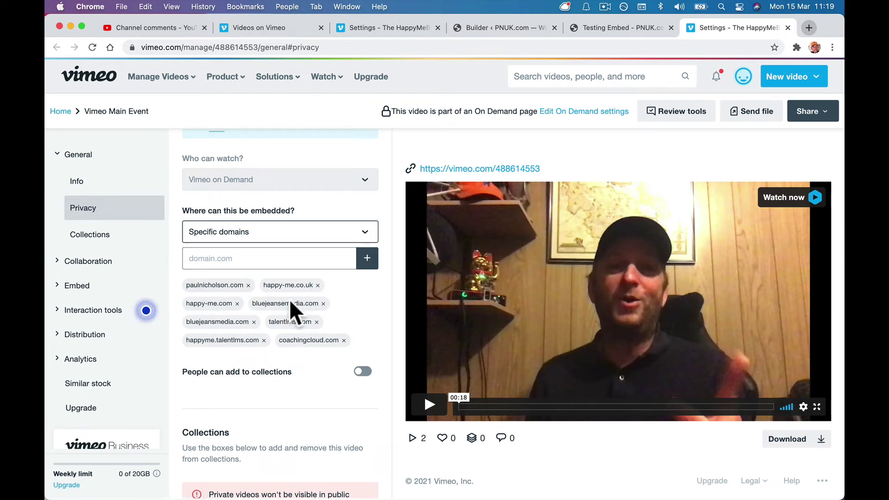
Remove coachingcloud.com and talentlms.com, add pnuk.com to the allowed embed domains, and save
click(343, 340)
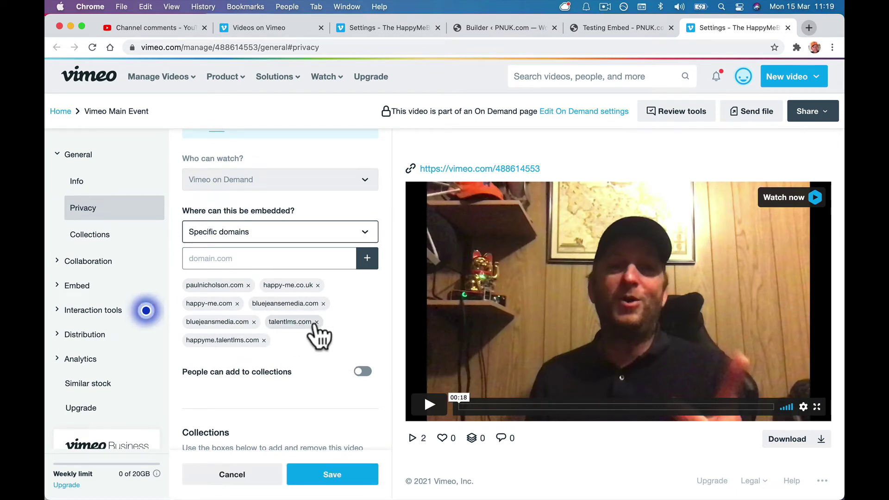
click(316, 322)
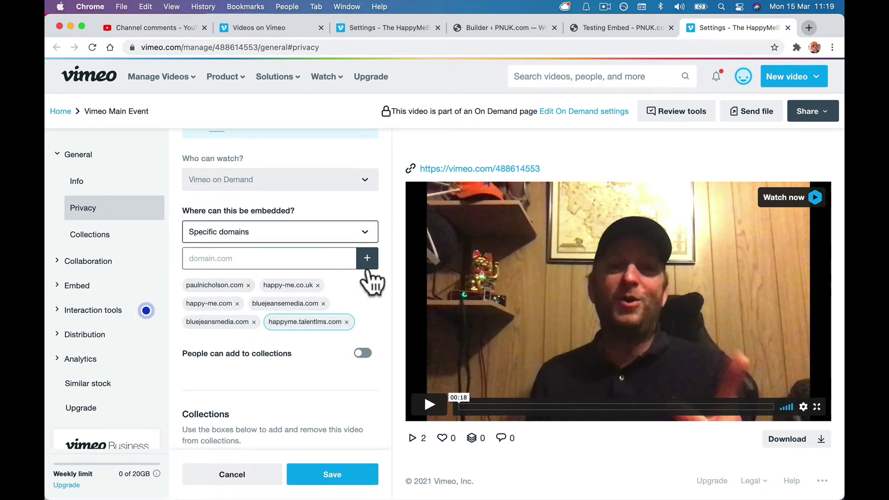
click(255, 258)
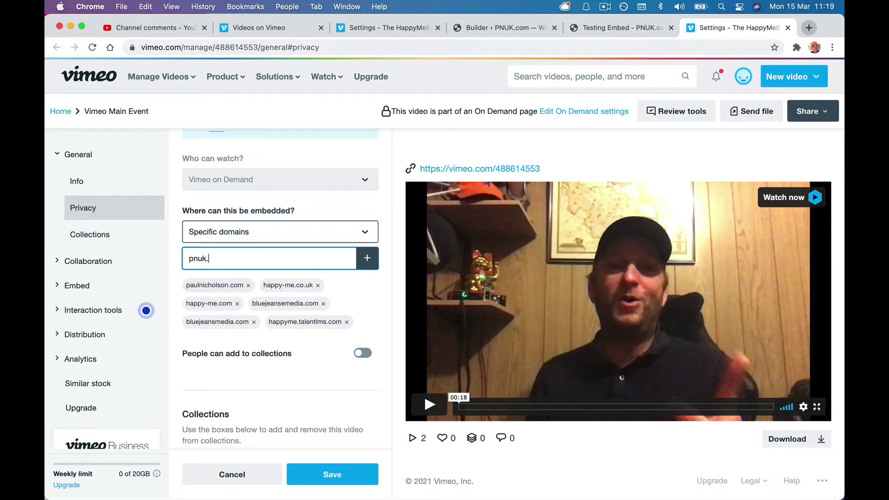
click(368, 263)
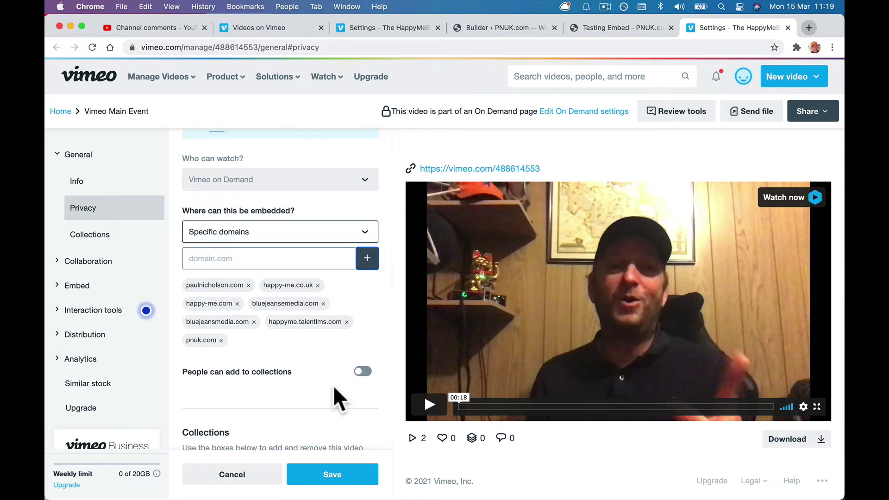
click(323, 468)
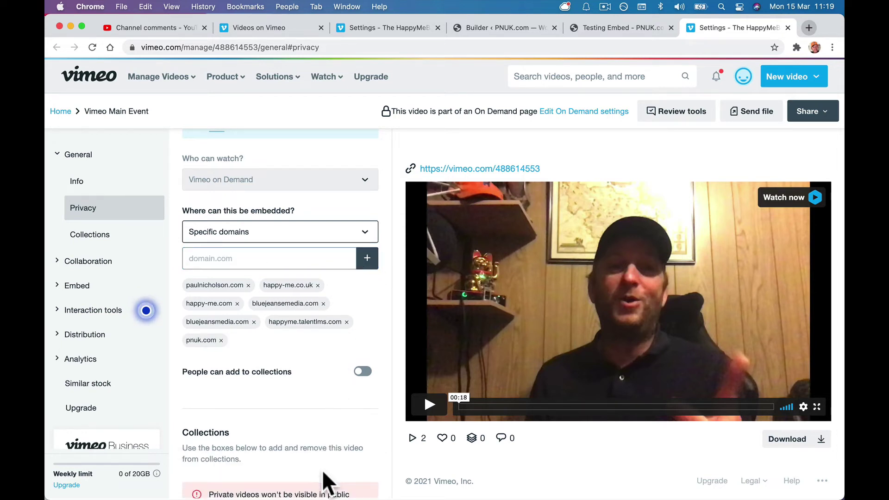
scroll(322, 469, down, 6)
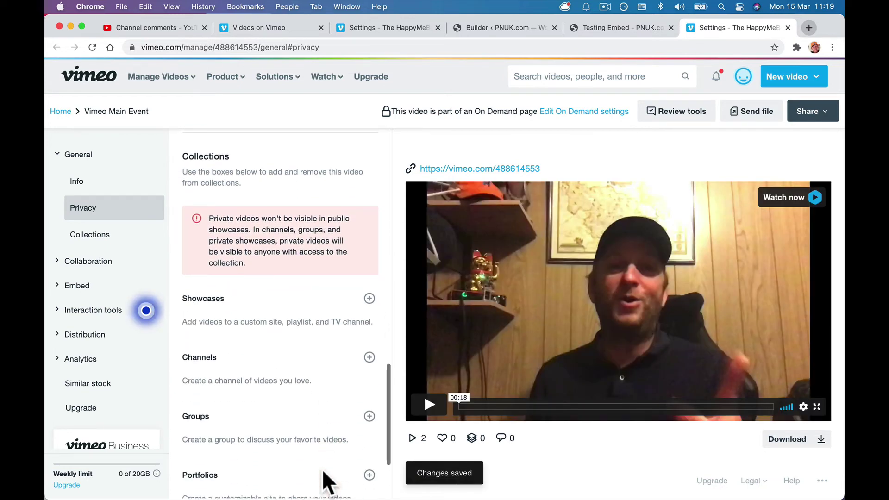
Reload the Testing Embed page to recheck the player, then return to Vimeo's privacy settings
click(616, 27)
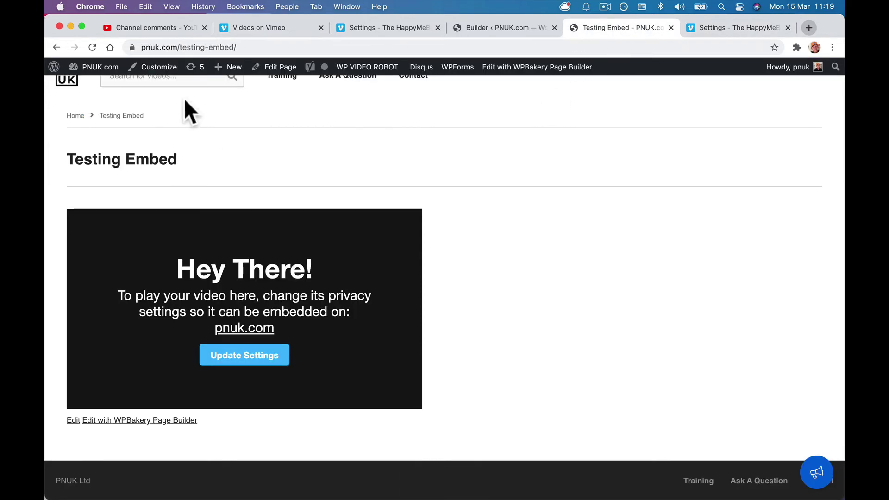
click(93, 47)
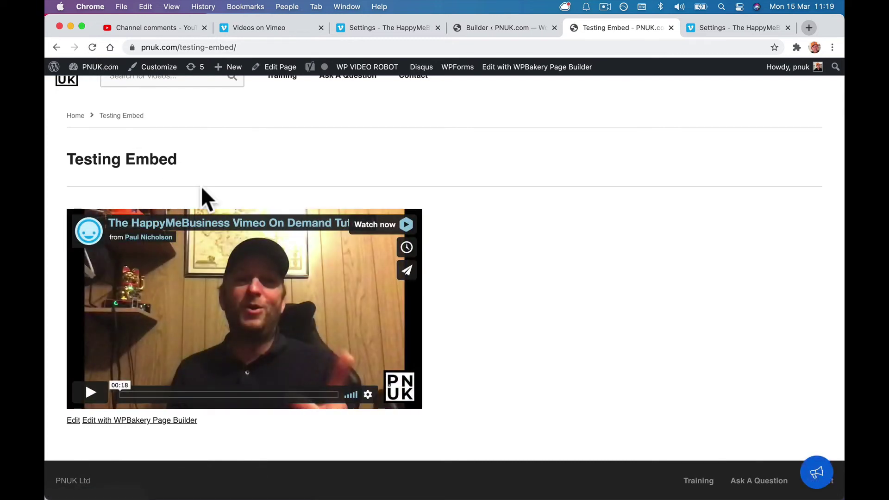
click(724, 30)
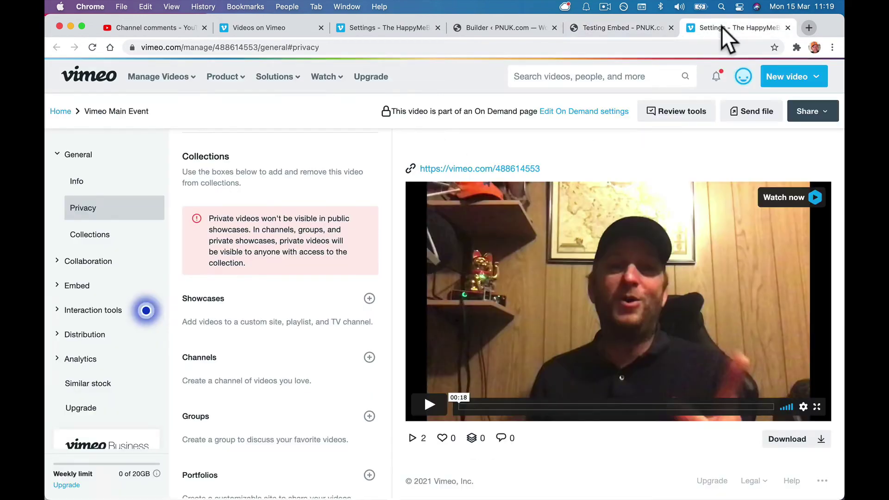
scroll(273, 308, up, 8)
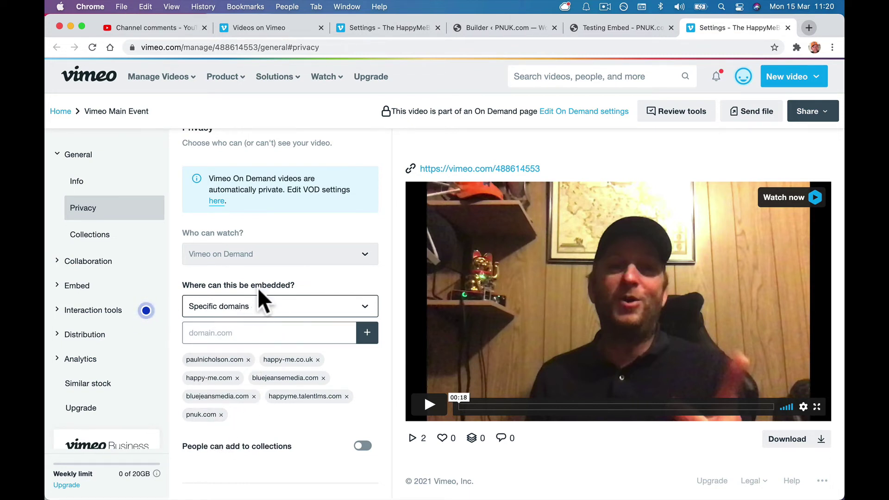
Change 'Where can this be embedded?' to Anywhere and save
click(257, 308)
click(250, 338)
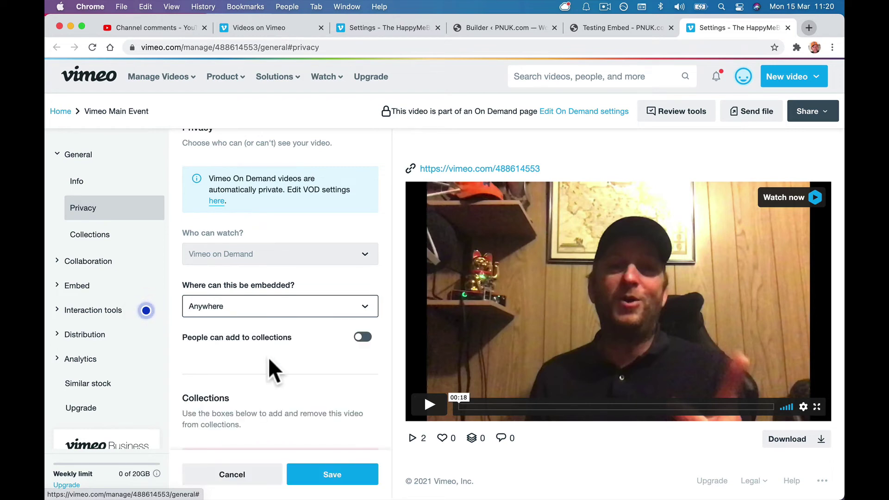
click(331, 472)
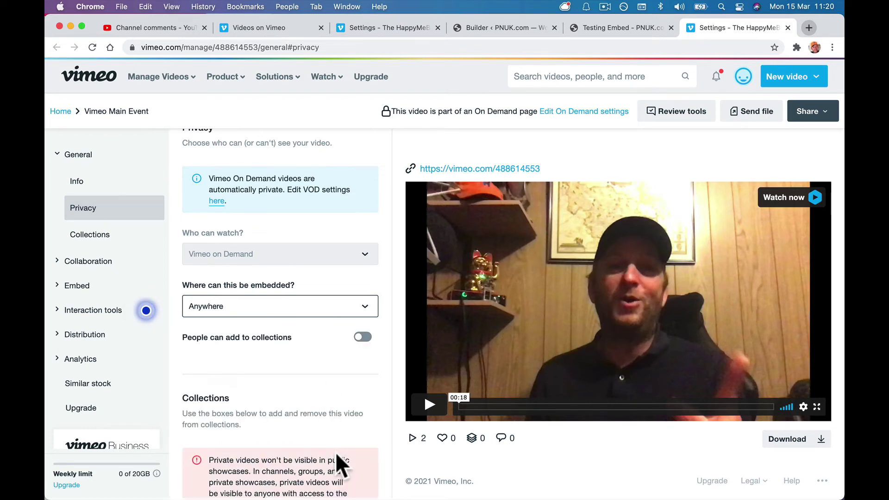
scroll(336, 452, down, 8)
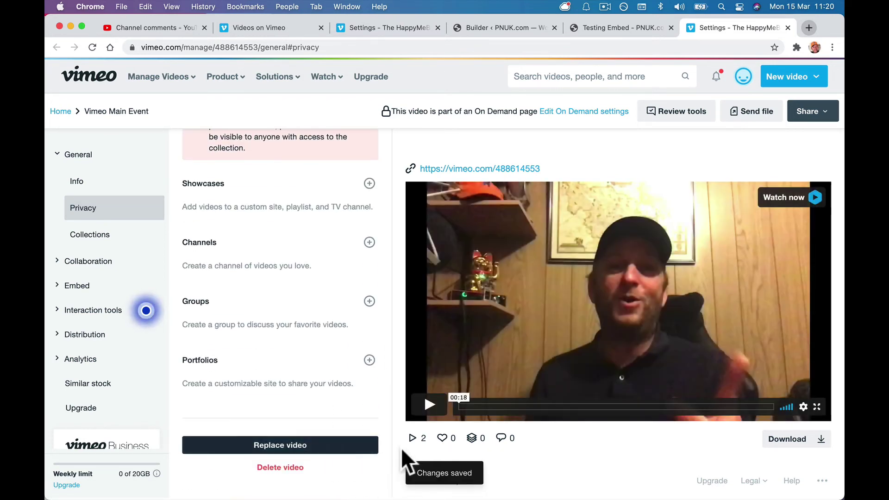
scroll(282, 301, up, 4)
scroll(283, 303, up, 6)
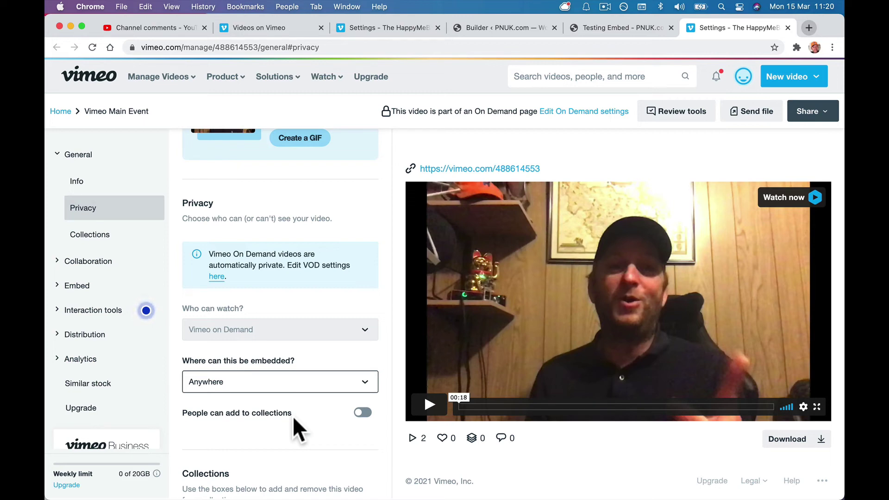
Play and pause the embedded video on Testing Embed, then copy the page's address
click(598, 27)
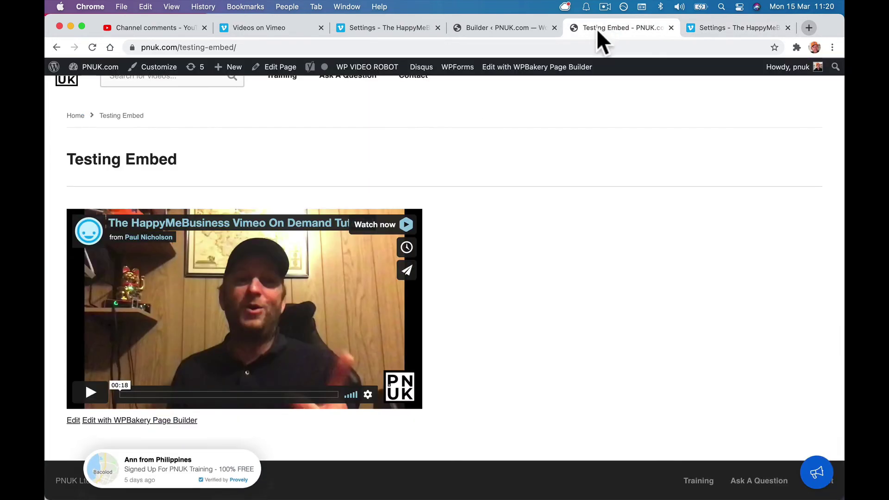
click(375, 237)
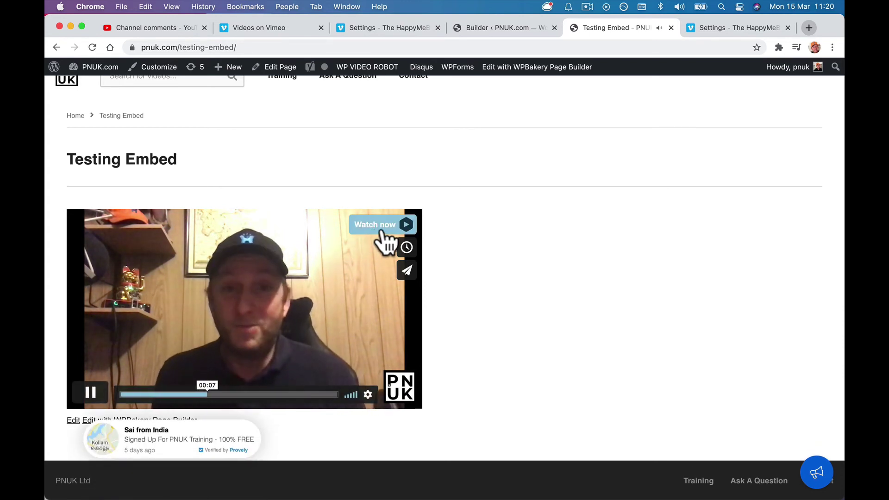
click(90, 393)
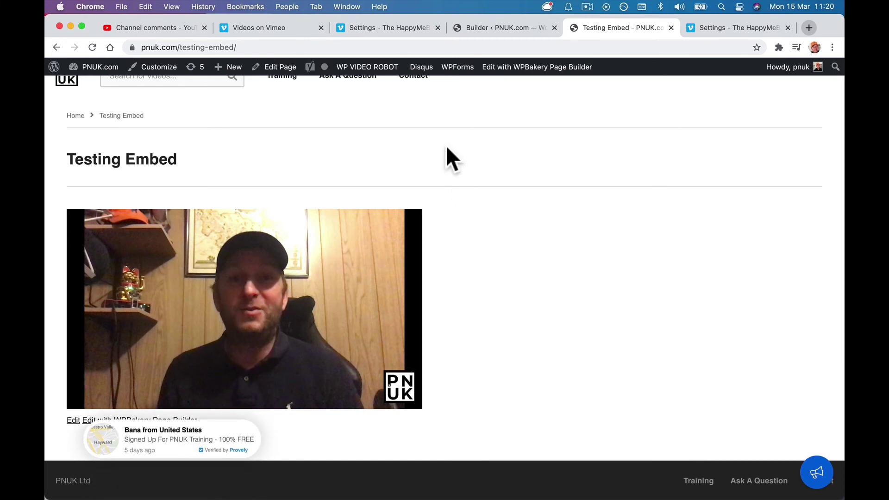
click(388, 48)
key(super+c)
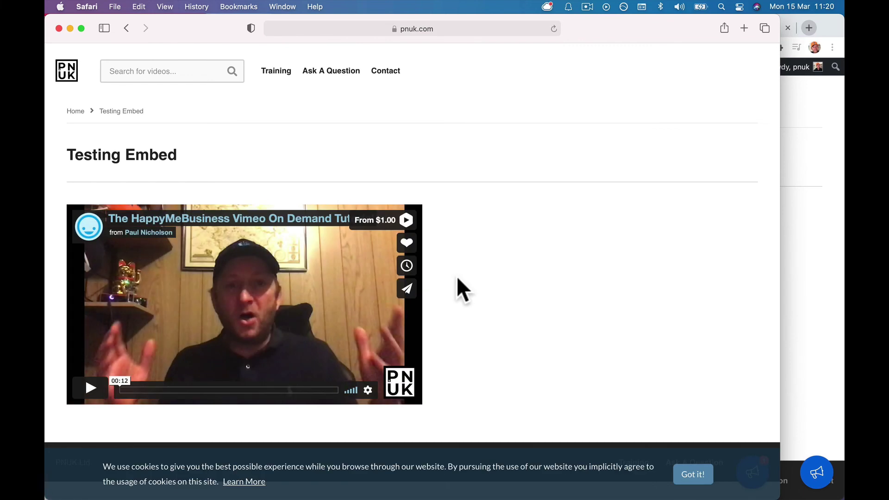
In Chrome, resume the embedded video and jump it back to the start
mouse_move(343, 477)
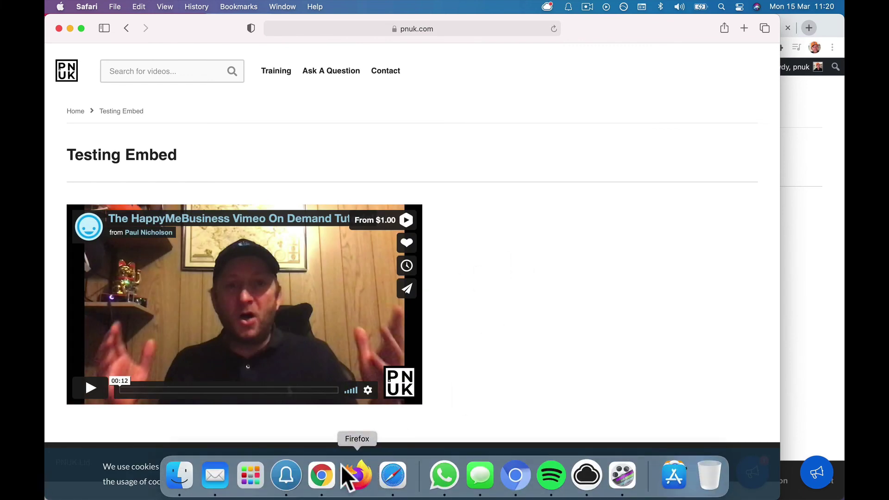
click(310, 481)
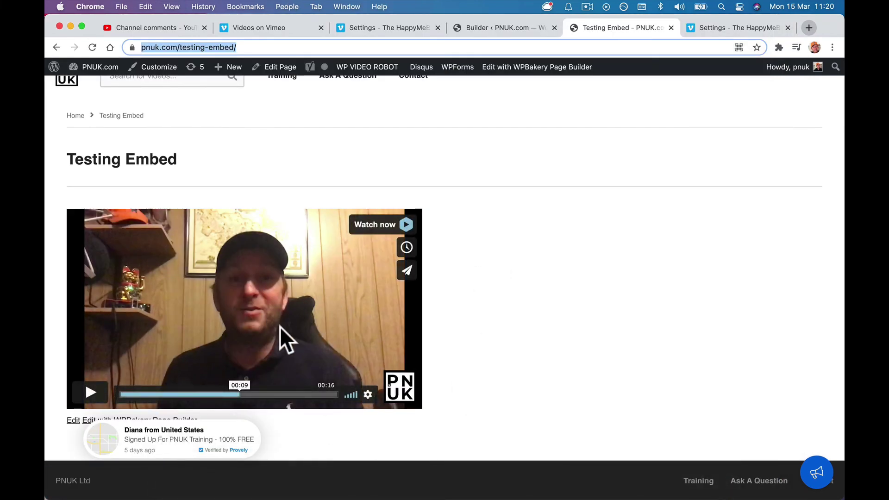
click(99, 393)
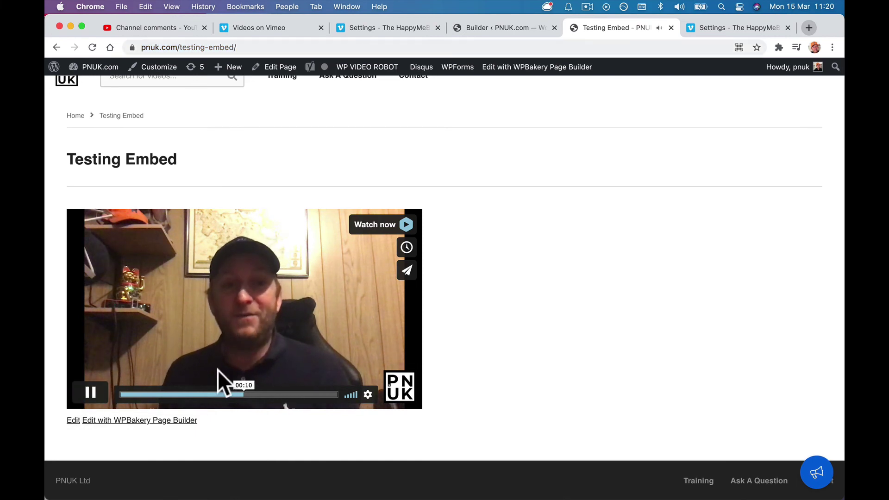
click(123, 396)
click(99, 400)
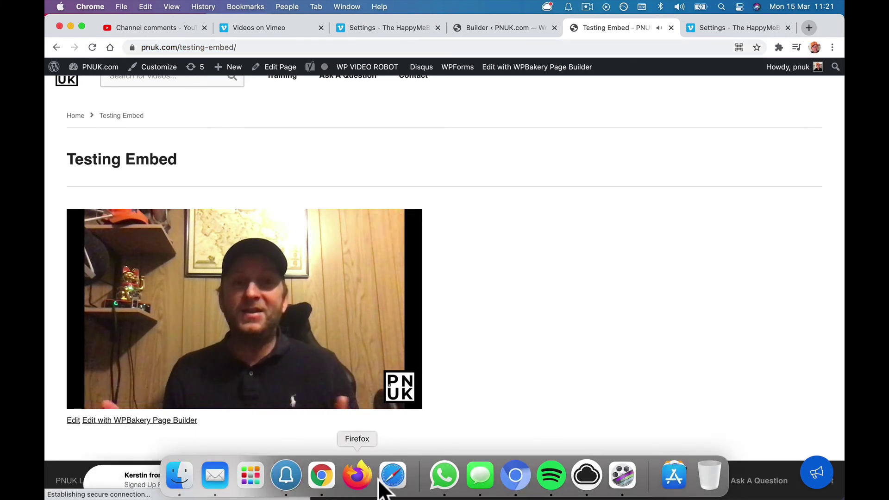
In Safari, open the video's From $1.00 offer, close the purchase window, and return to Chrome
click(385, 484)
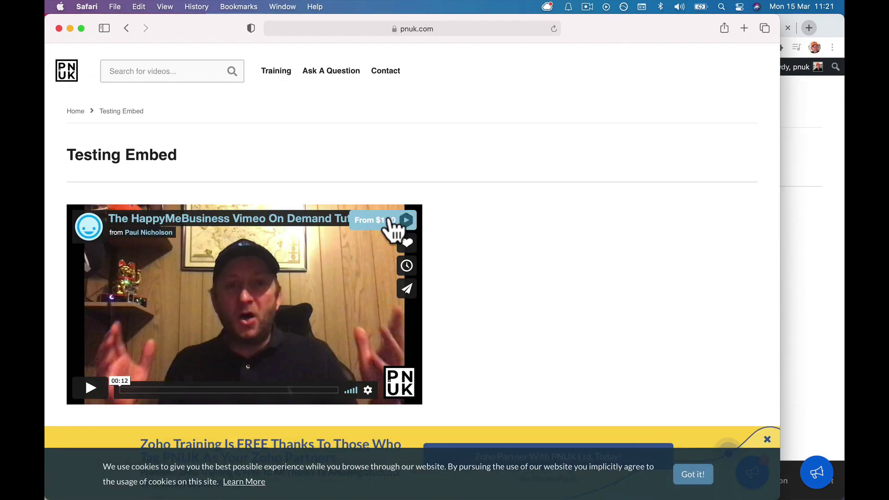
scroll(196, 349, down, 2)
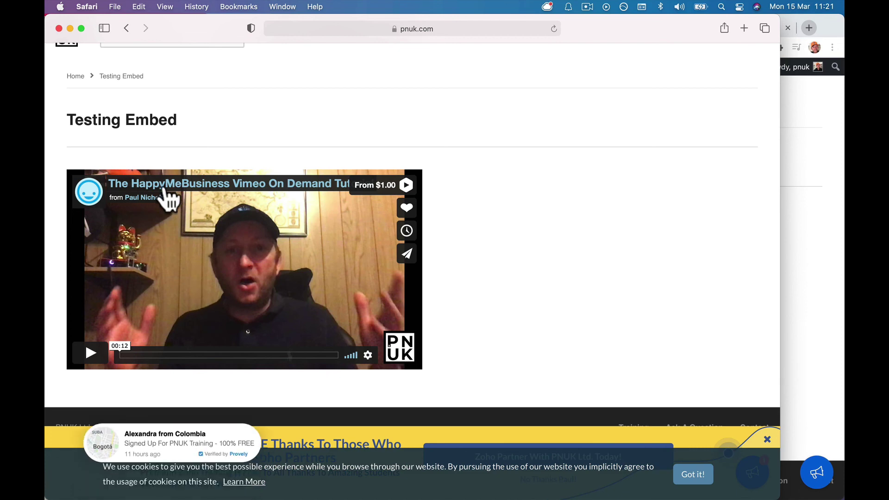
click(383, 188)
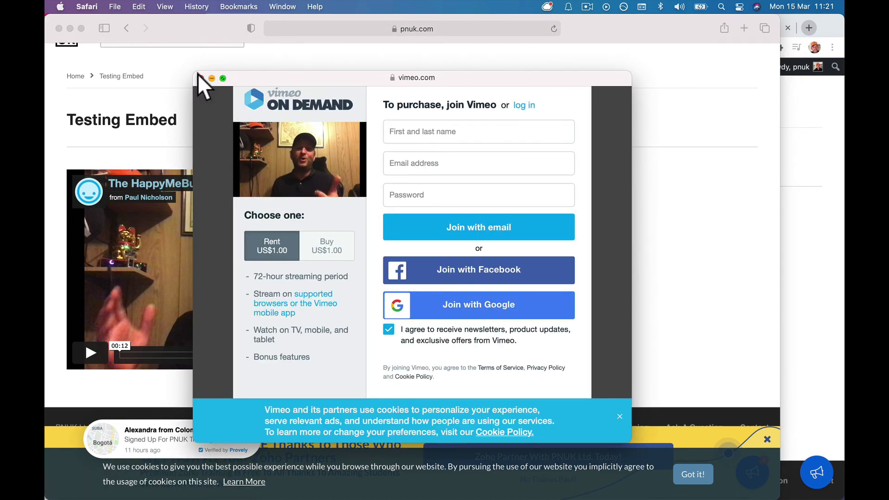
click(200, 78)
mouse_move(350, 490)
click(321, 477)
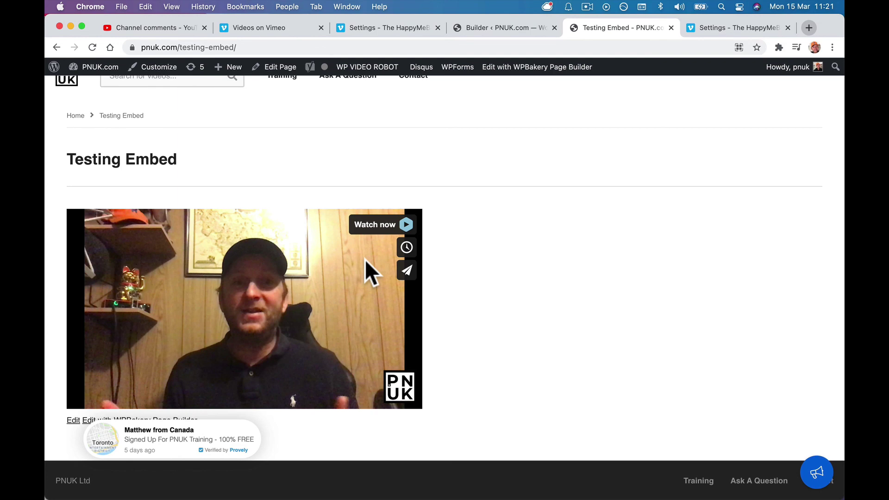
Go to the Ask A Question site and open its empty Ask a question form
scroll(365, 260, up, 2)
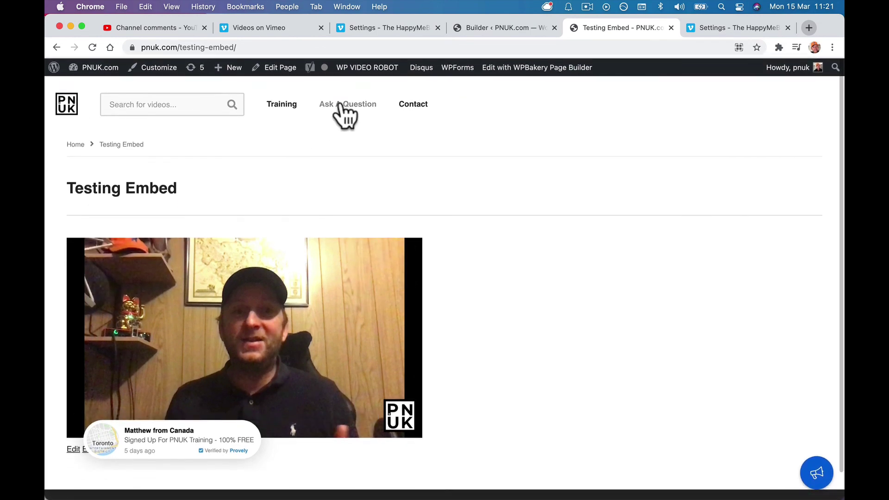
click(412, 120)
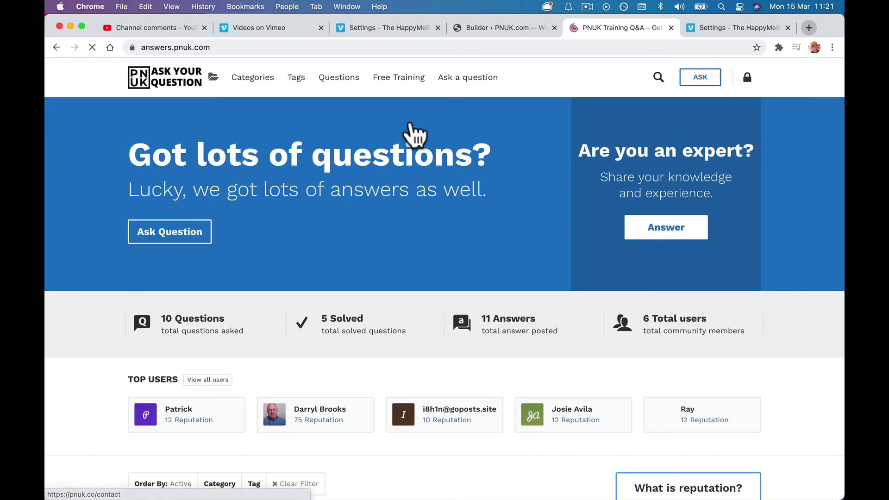
scroll(411, 128, down, 3)
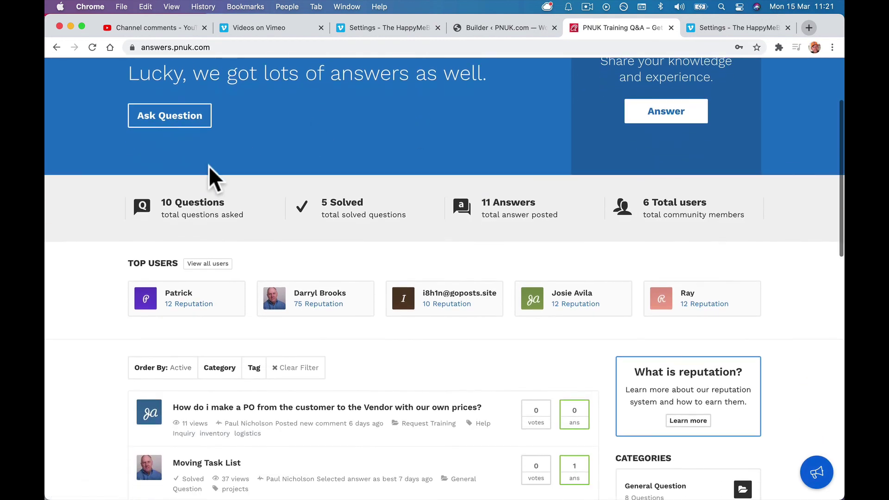
scroll(118, 141, down, 7)
scroll(118, 141, up, 10)
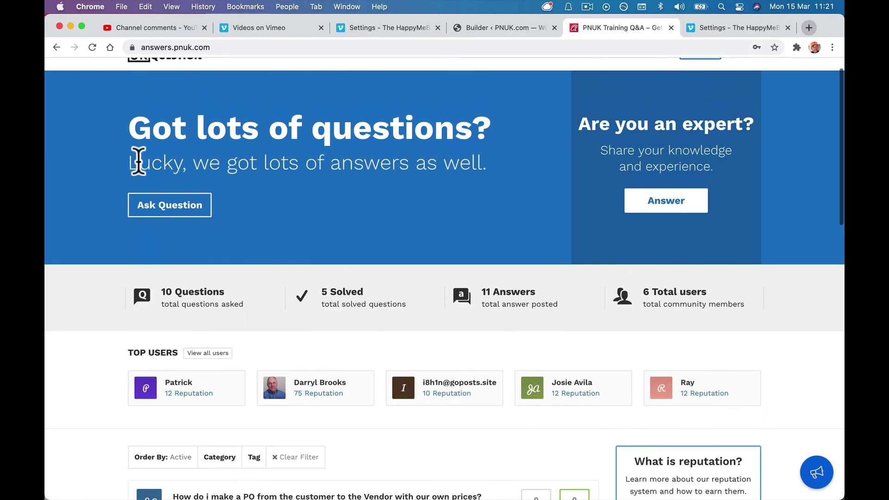
click(152, 207)
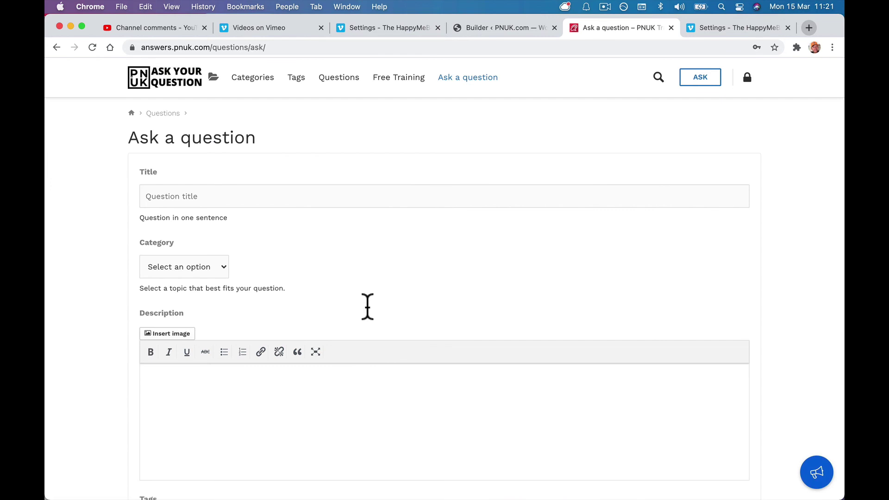
scroll(368, 306, down, 5)
scroll(367, 307, up, 3)
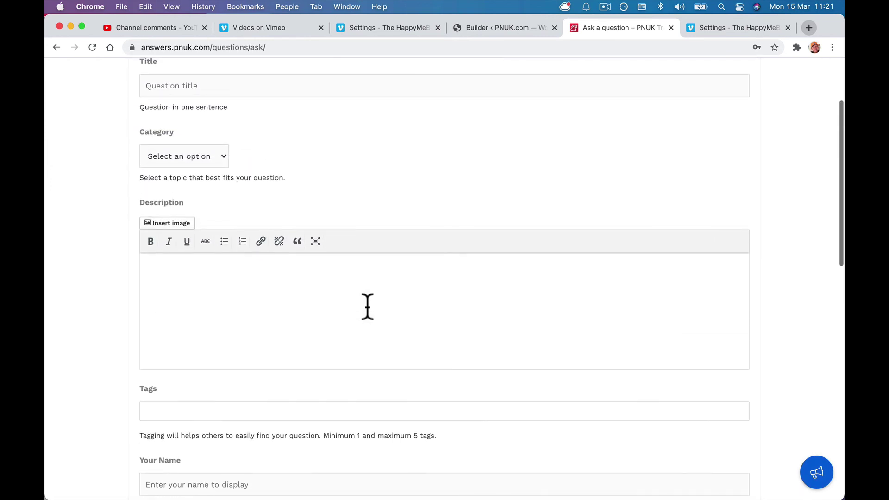